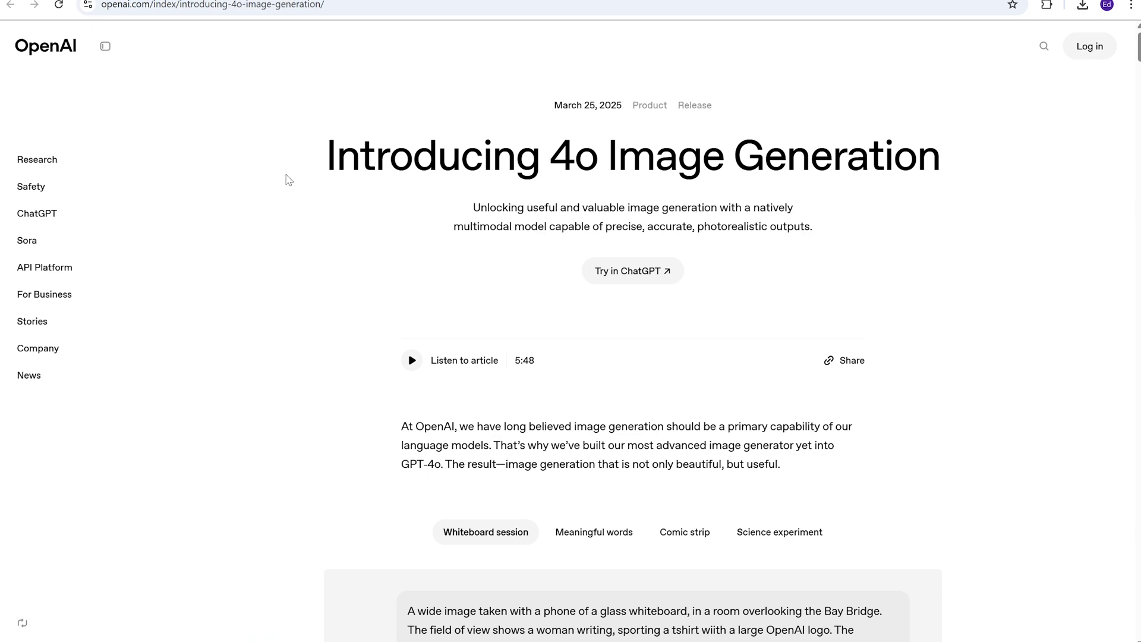
Switch from the OpenAI announcement tab to the new GPT-4o ChatGPT chat
key("ctrl+Tab")
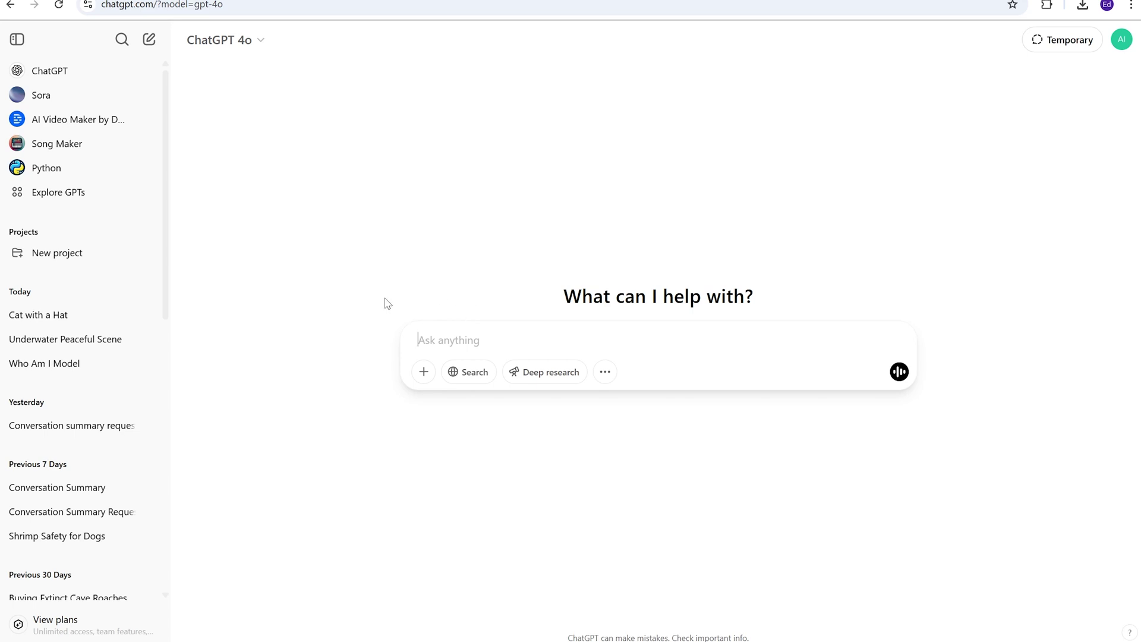
Write the prompt 'generate an image of a dog' in the new chat
left_click(441, 345)
type("generate an im")
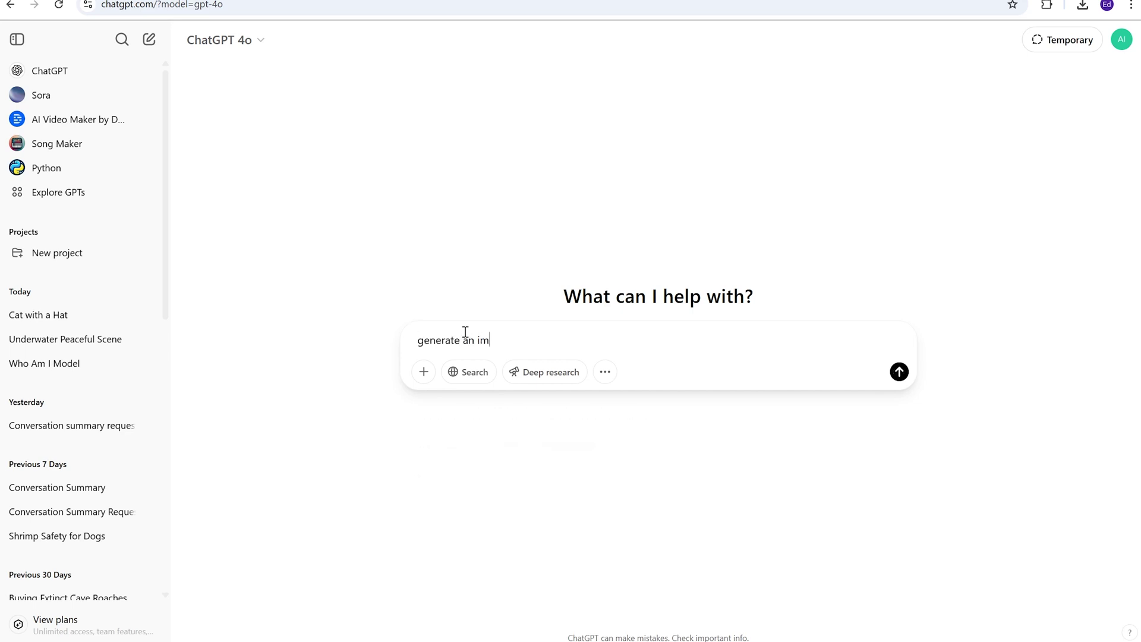
type("age of a dog")
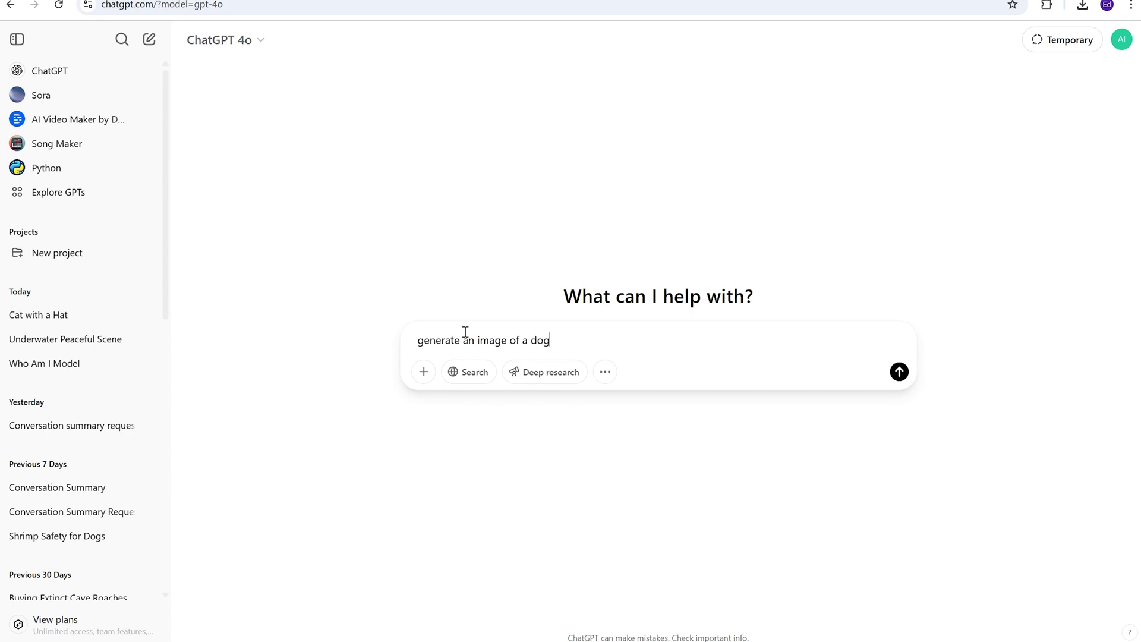
Send the dog prompt and view the generated smiling brown-and-white dog on grass
key("Return")
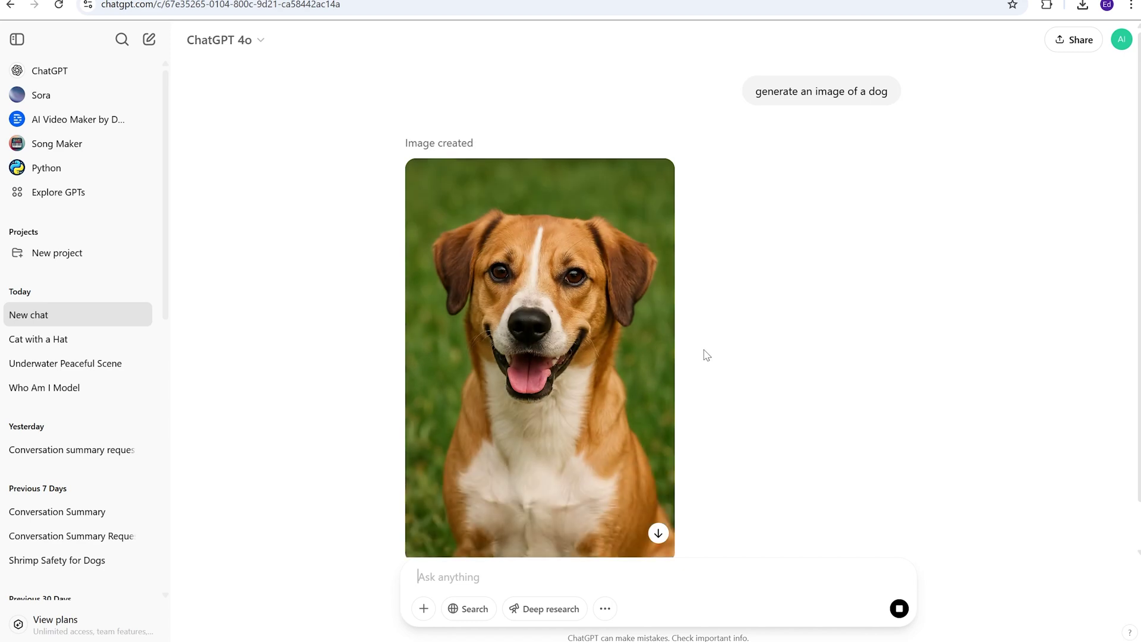
scroll(585, 362, "down", 2)
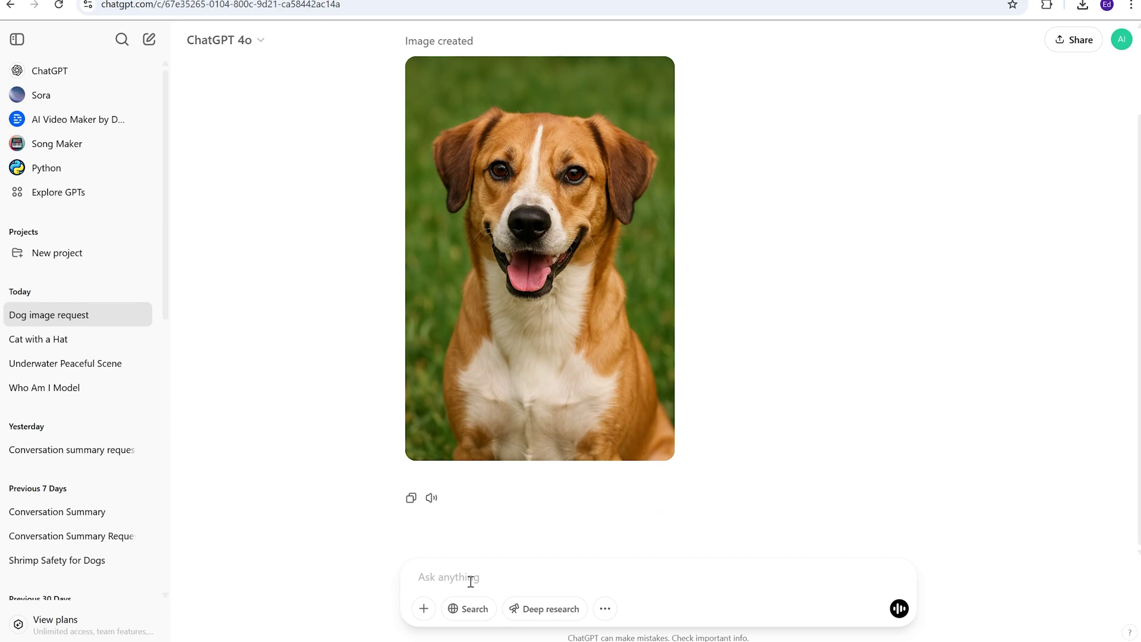
Send the follow-up 'give him eyeglasses' after fixing a typo
type("give him sm")
key("BackSpace")
key("BackSpace")
type("eyeglasses")
key("Return")
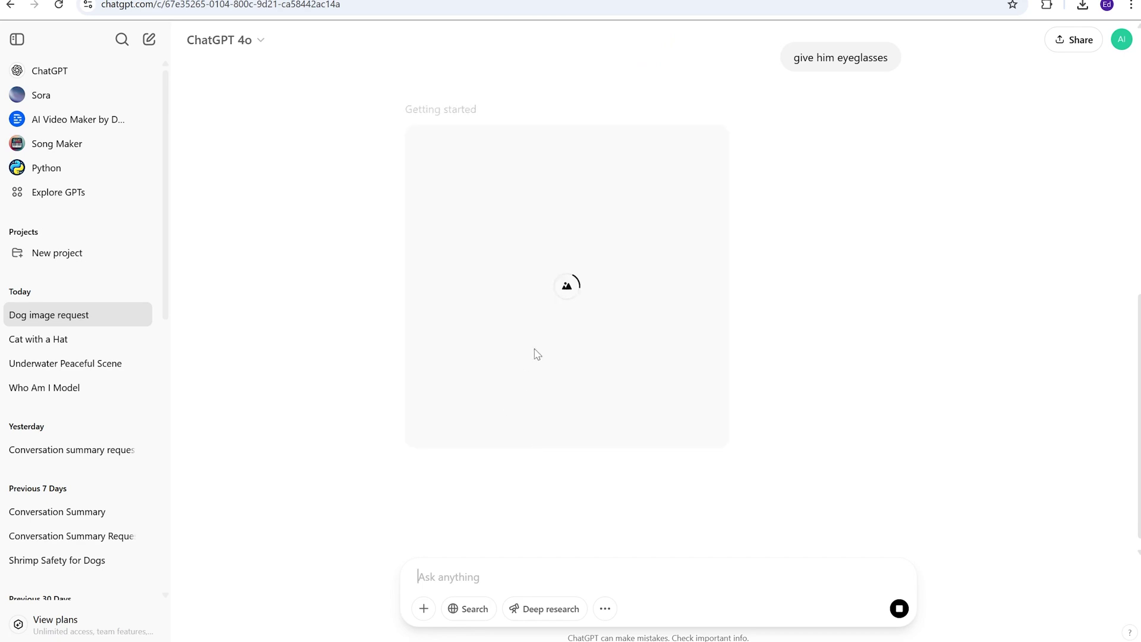
scroll(570, 375, "up", 2)
scroll(574, 368, "up", 5)
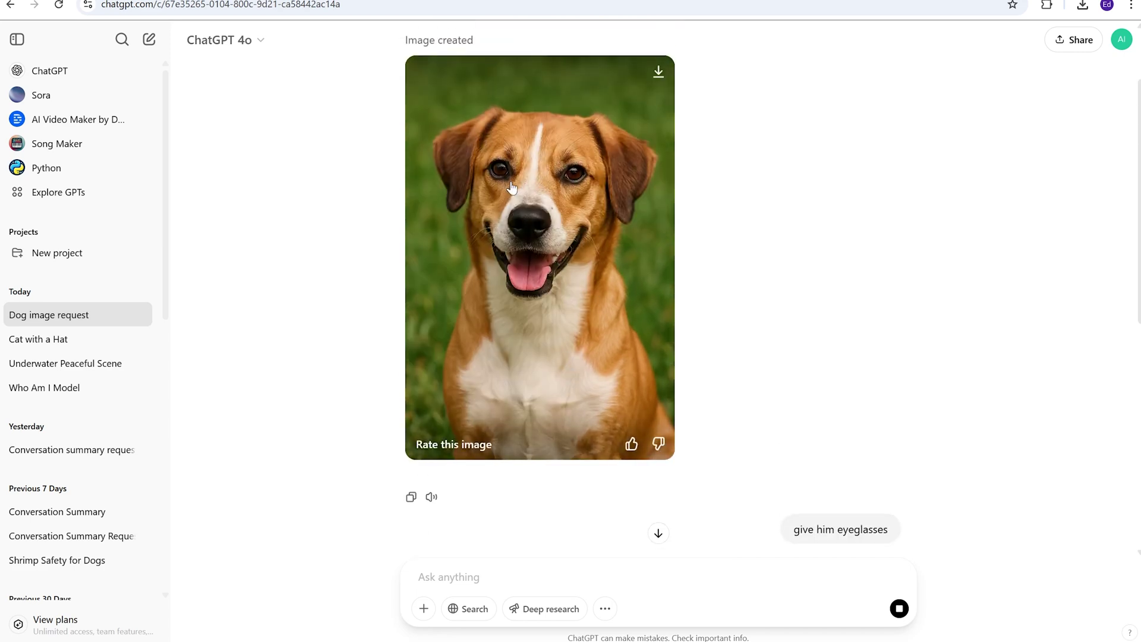
scroll(544, 358, "down", 7)
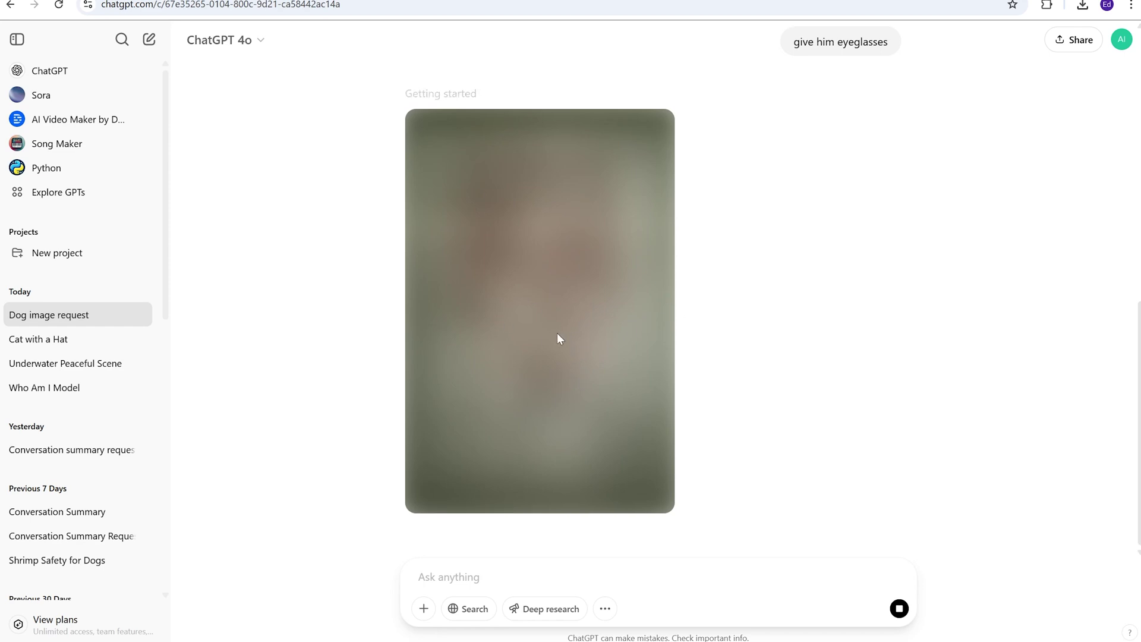
Scroll the chat to view the finished dog wearing round dark-rimmed eyeglasses
scroll(606, 348, "up", 7)
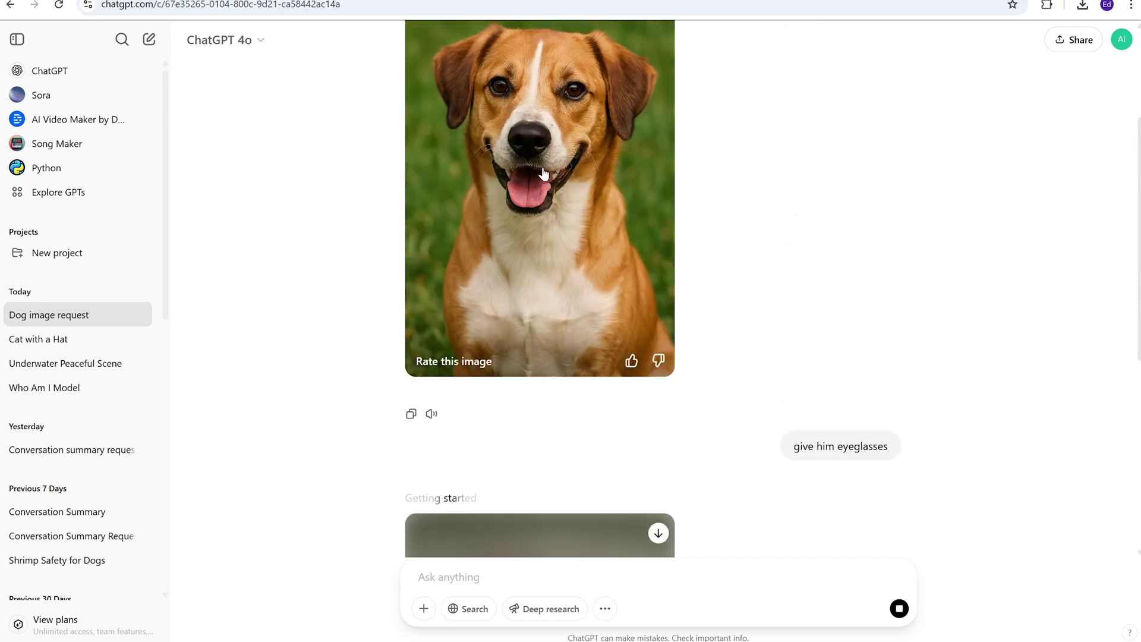
scroll(600, 268, "up", 1)
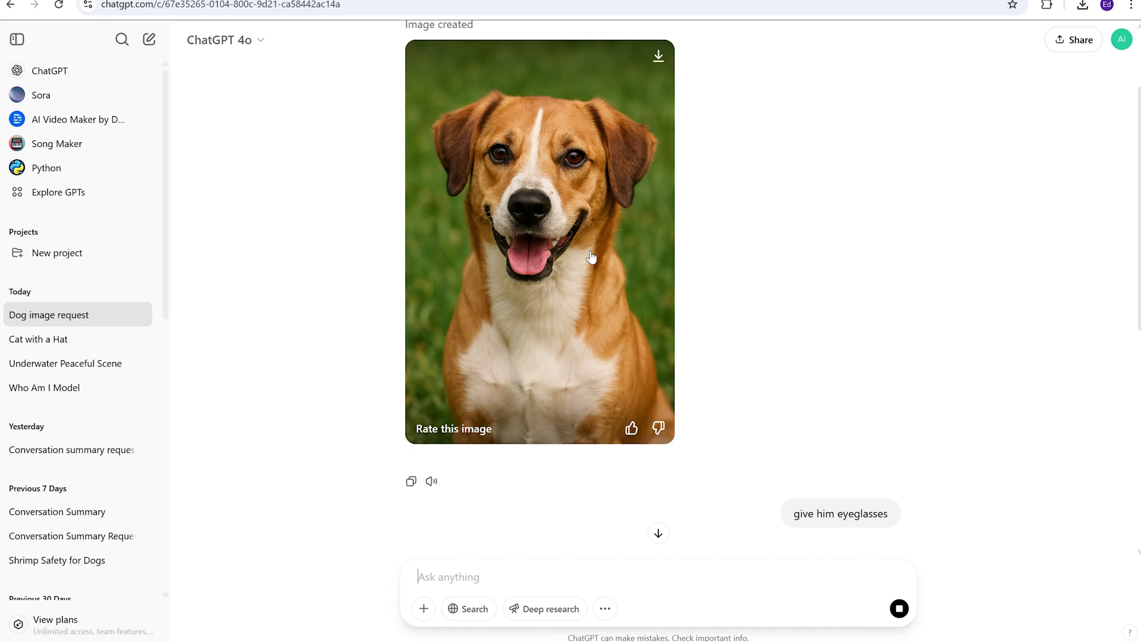
scroll(581, 245, "down", 2)
scroll(585, 237, "down", 5)
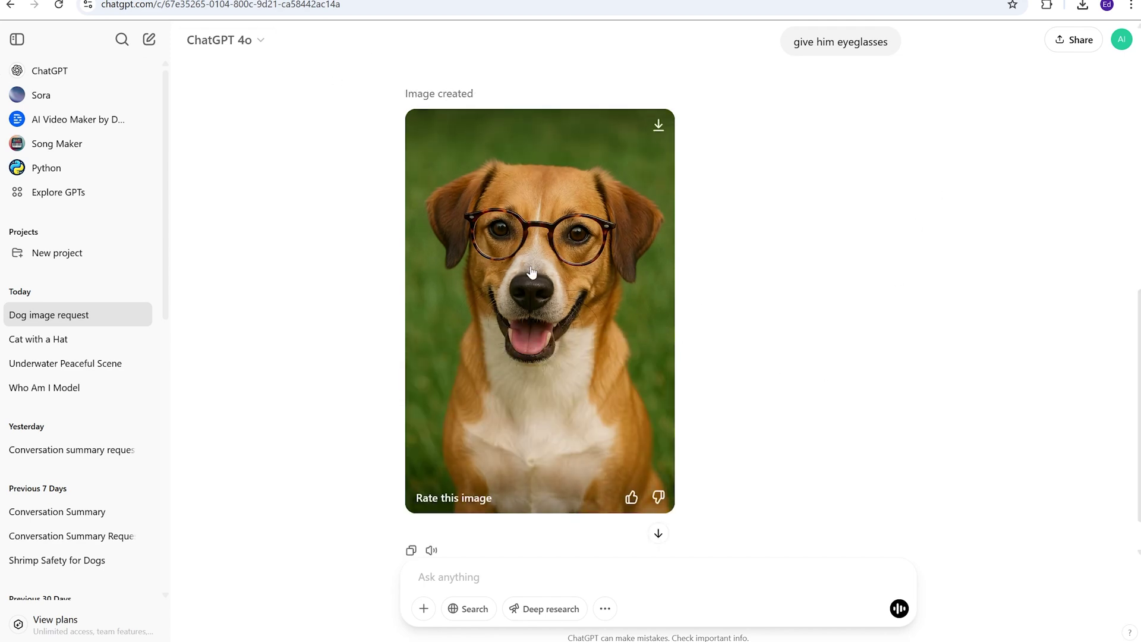
Send the follow-up 'give him a shirt with witty text about cats'
scroll(631, 326, "up", 1)
scroll(632, 326, "up", 8)
scroll(631, 311, "down", 9)
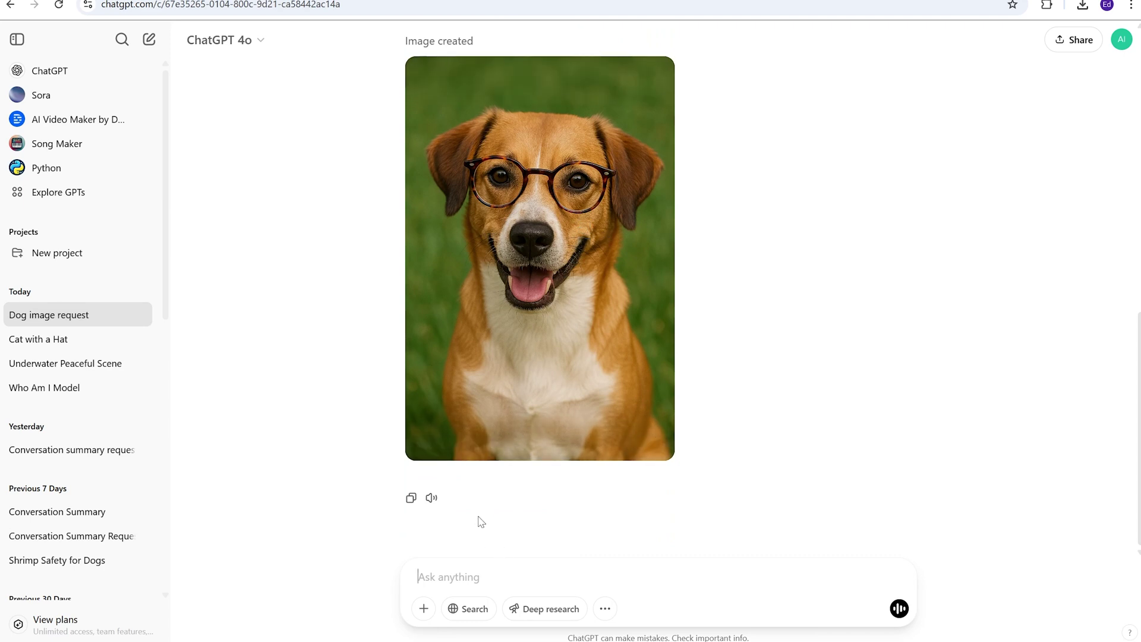
left_click(479, 592)
type("give him")
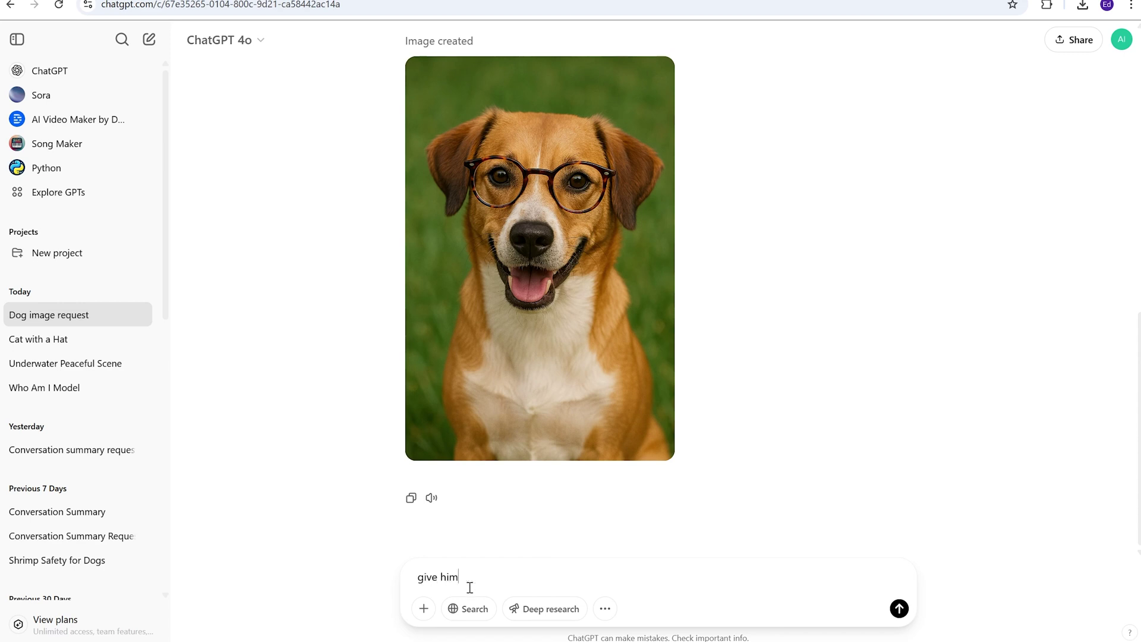
type(" a shirt with witty text about cats")
key("Return")
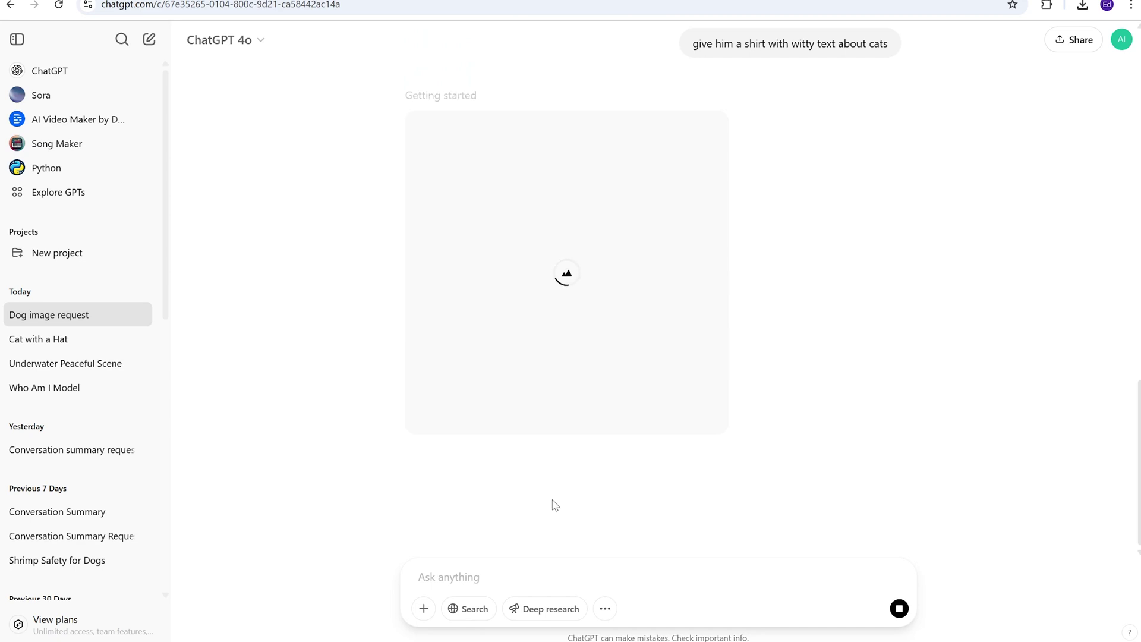
Scroll the chat to view the dog in the grey 'CATS ARE JERKS' T-shirt
scroll(554, 505, "up", 5)
scroll(537, 362, "up", 1)
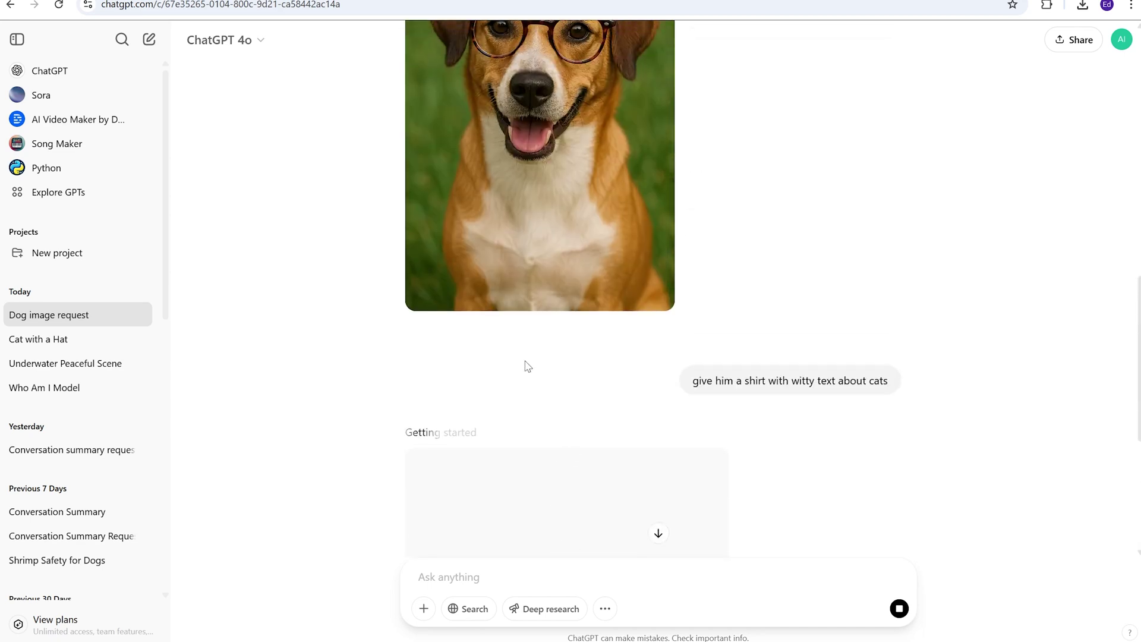
scroll(769, 393, "up", 1)
scroll(766, 392, "up", 1)
scroll(764, 392, "down", 8)
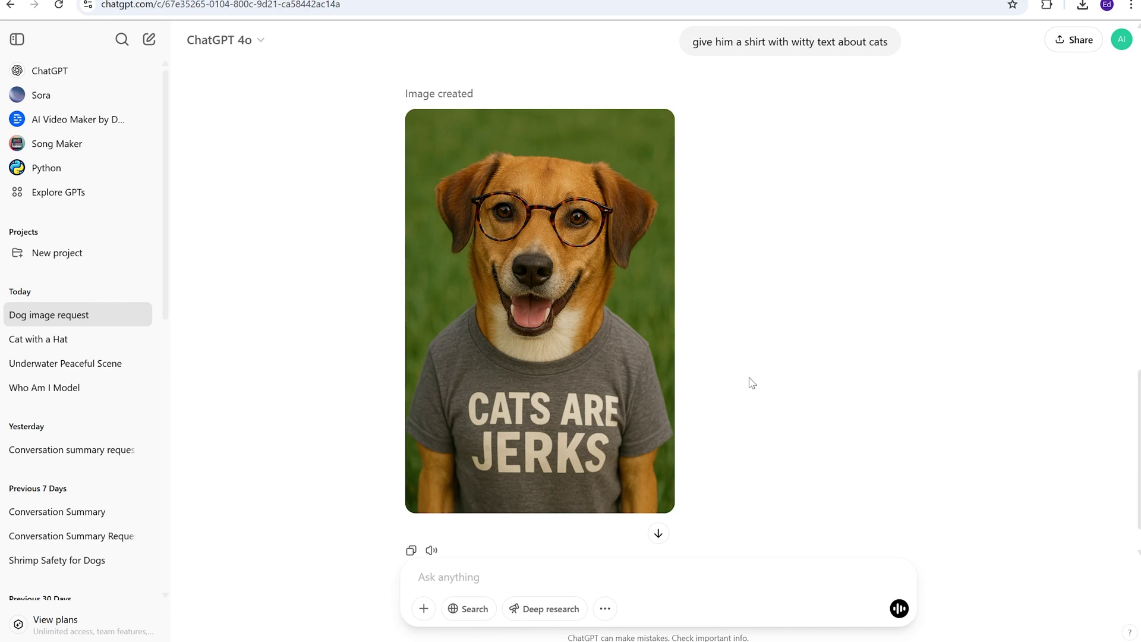
scroll(731, 359, "down", 1)
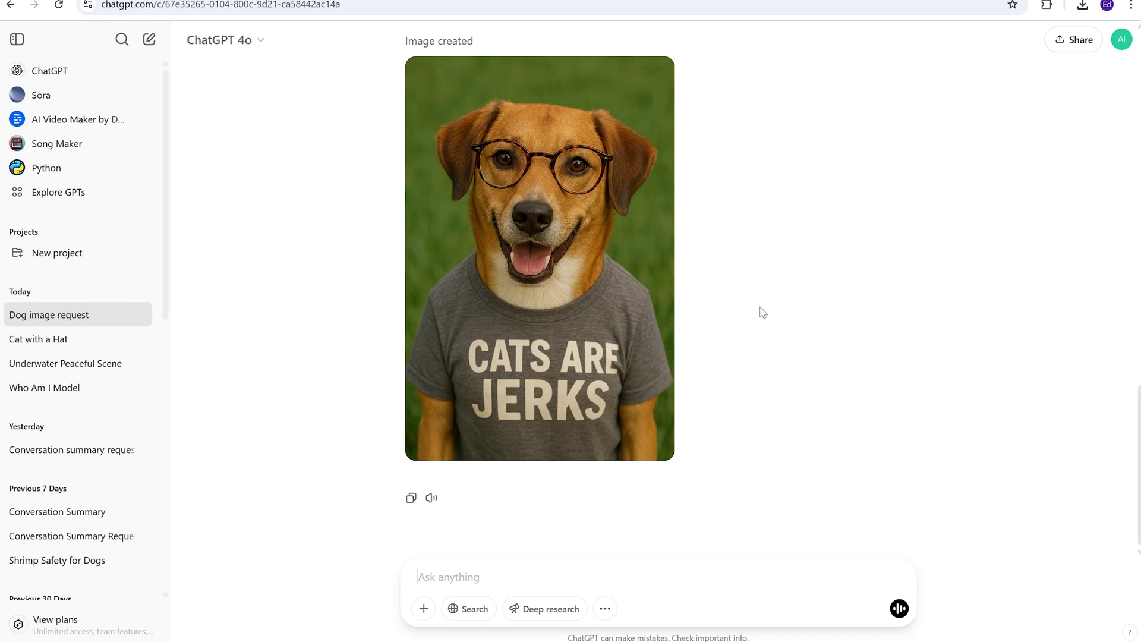
scroll(759, 320, "up", 7)
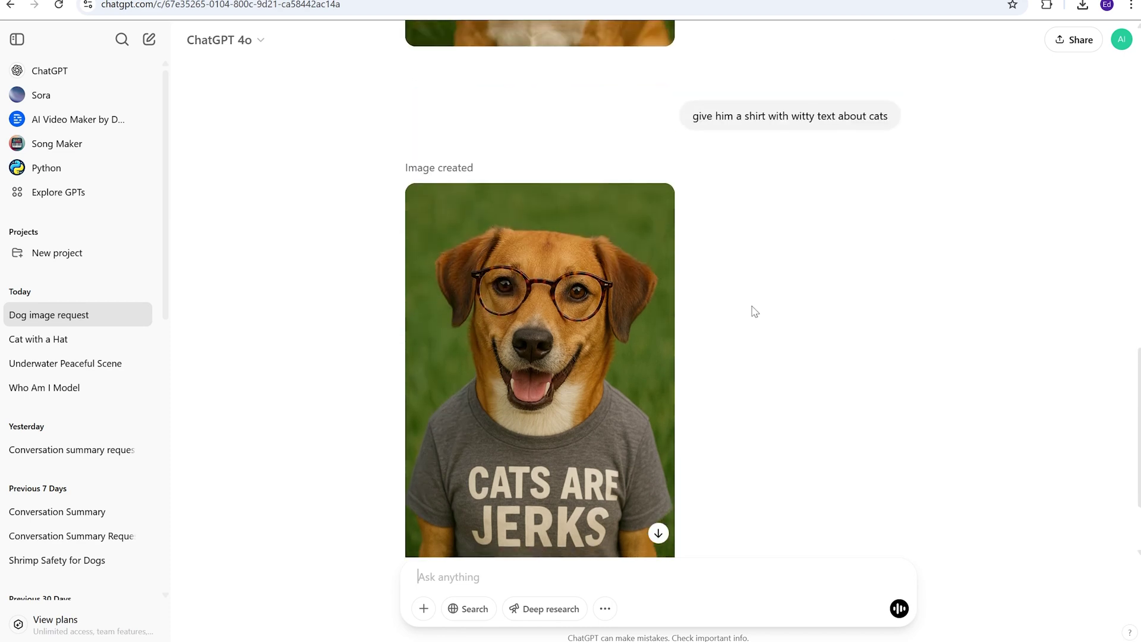
scroll(752, 312, "down", 7)
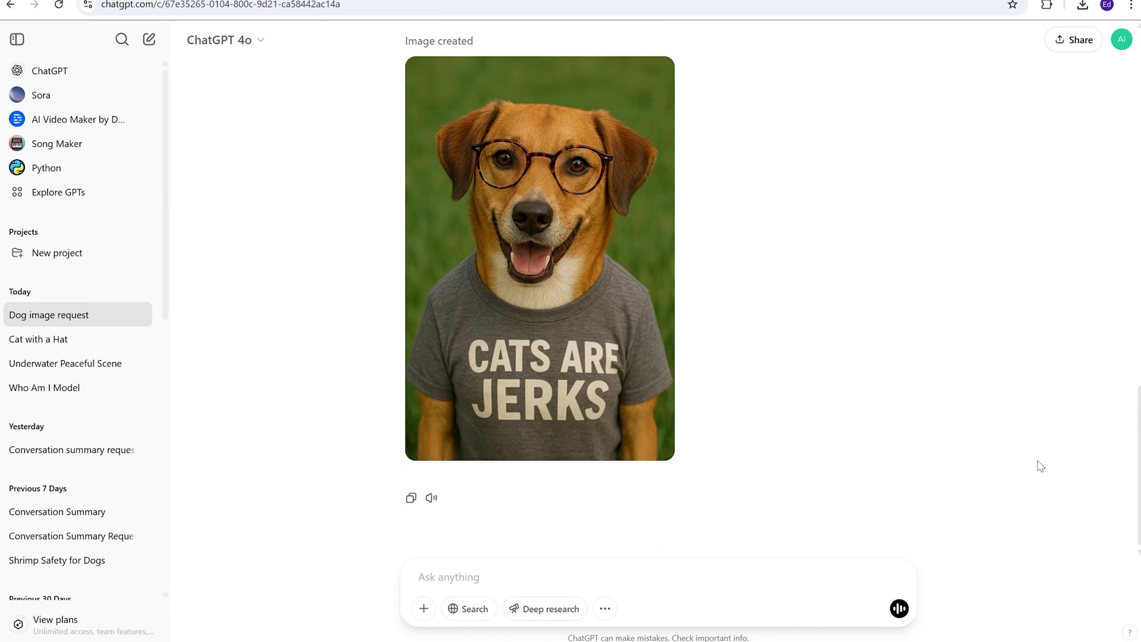
scroll(1100, 416, "up", 3)
scroll(903, 460, "down", 3)
scroll(902, 456, "up", 15)
scroll(896, 454, "down", 3)
scroll(739, 320, "down", 5)
scroll(739, 321, "down", 10)
scroll(719, 312, "up", 3)
scroll(718, 310, "down", 3)
Request a blue shirt, comic sans font and winter hat, then view the result
mouse_move(605, 425)
type("mke th")
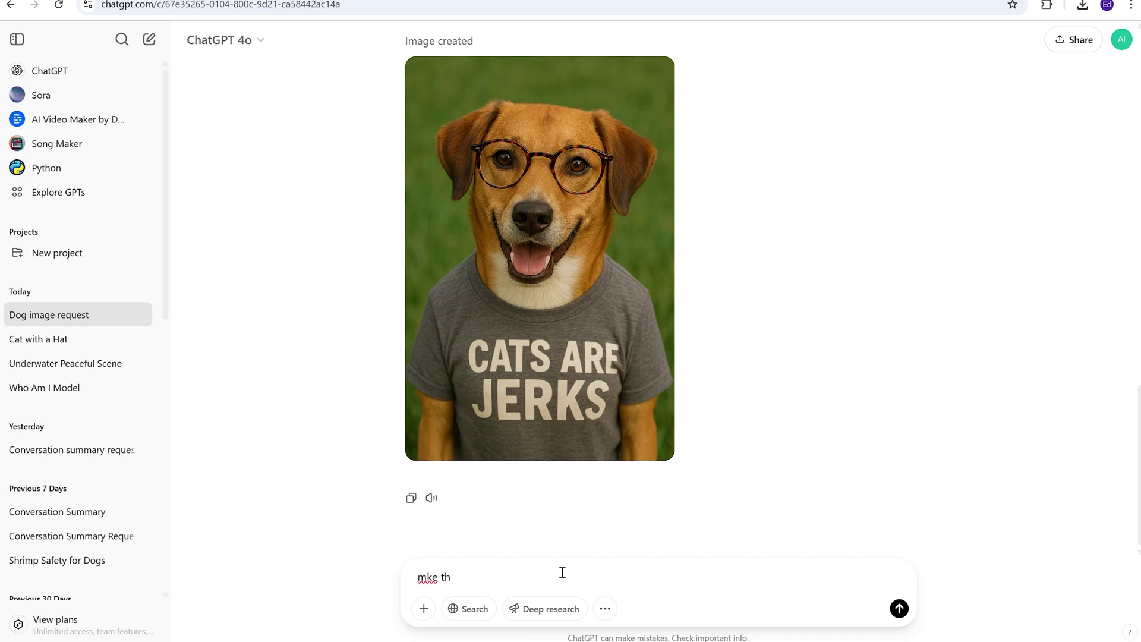
key("BackSpace")
key("BackSpace")
type("ake the shirt blue, change the font to comic sans and put a winter hat on the dog")
key("Return")
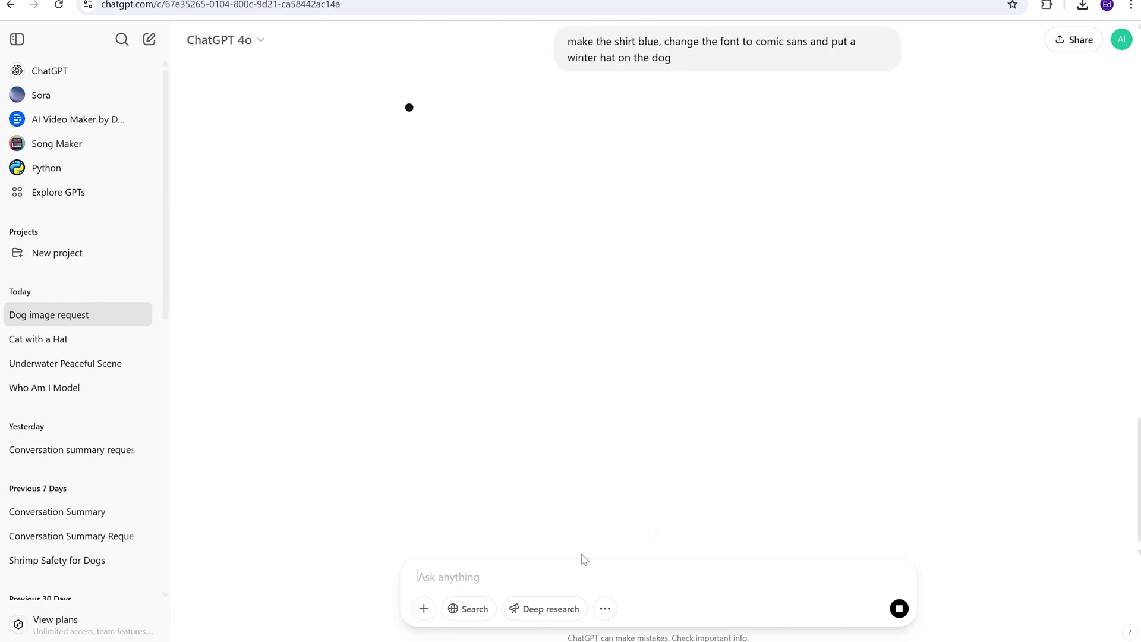
scroll(656, 466, "up", 2)
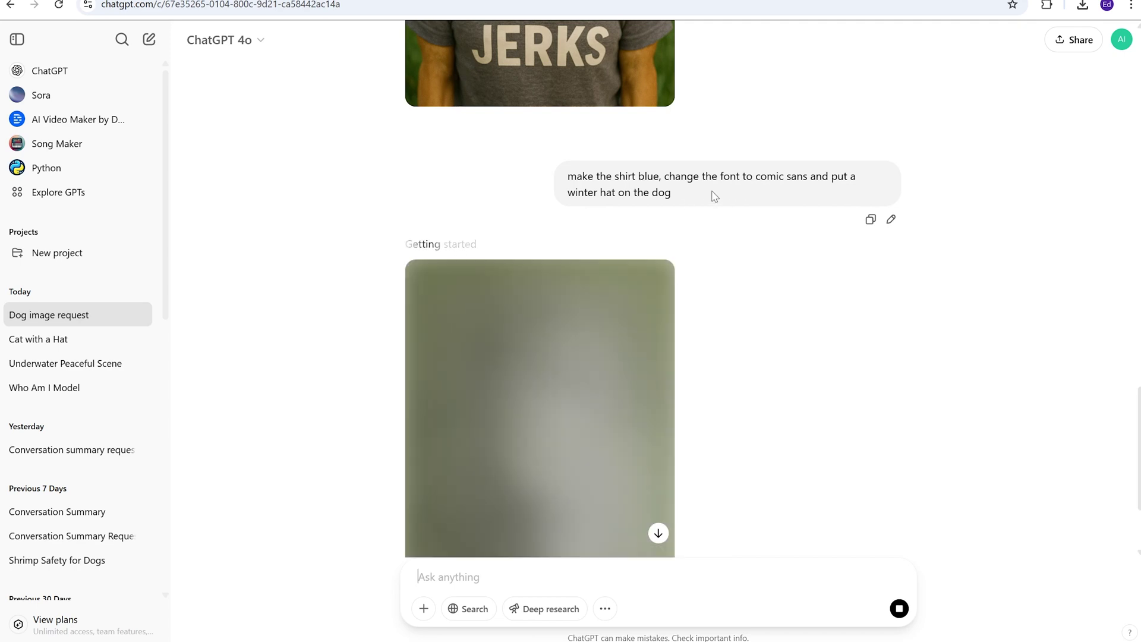
scroll(713, 196, "down", 3)
scroll(751, 254, "up", 7)
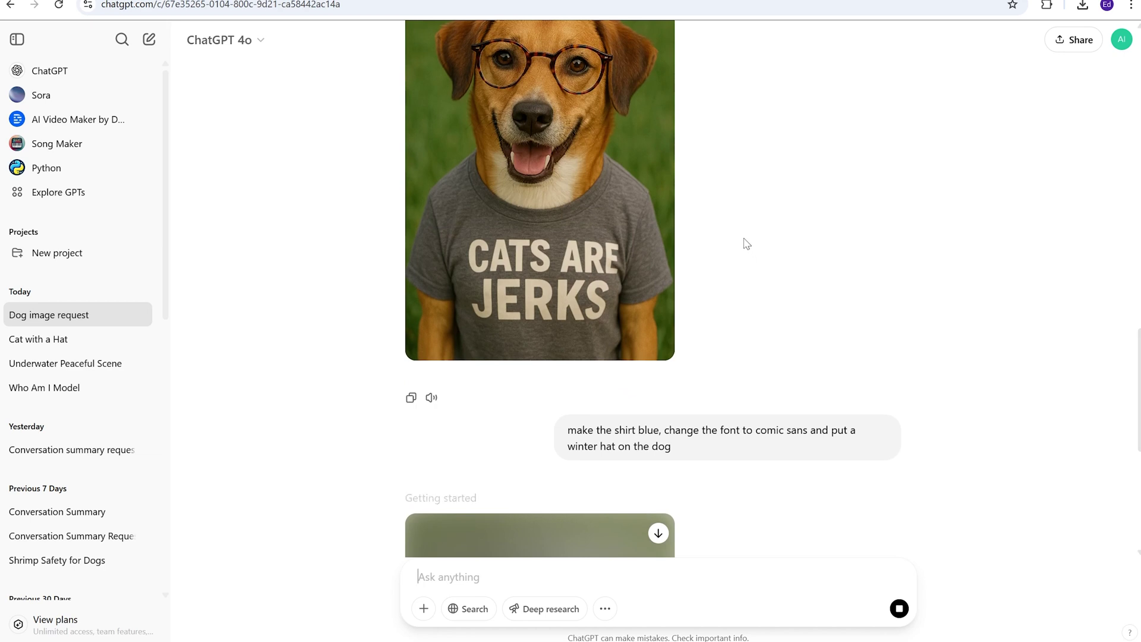
scroll(732, 224, "down", 7)
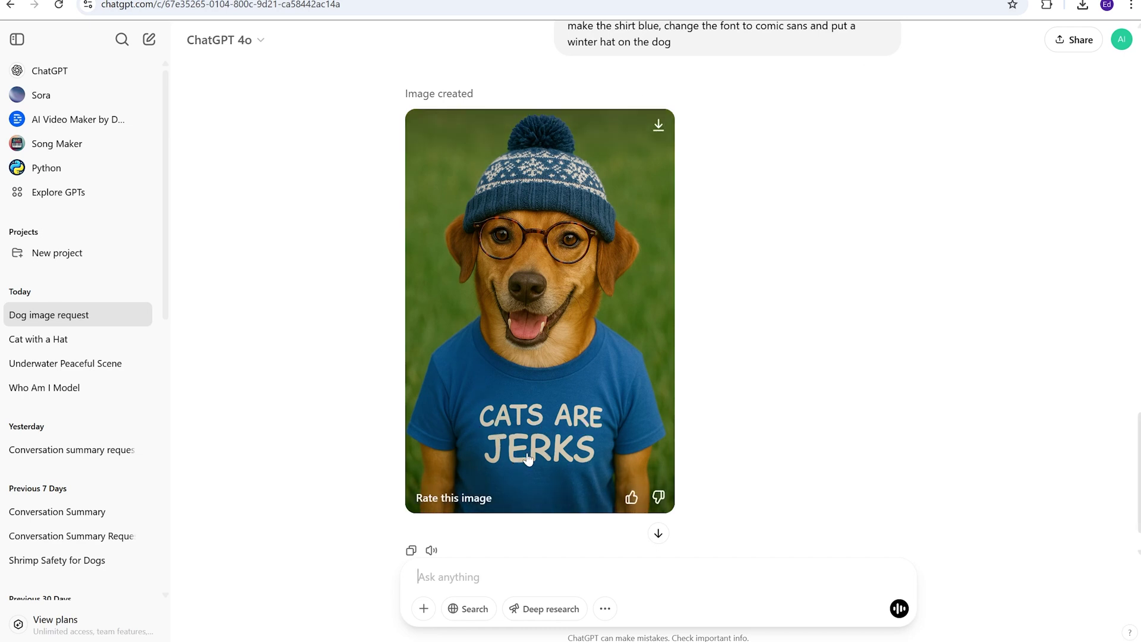
scroll(808, 406, "up", 5)
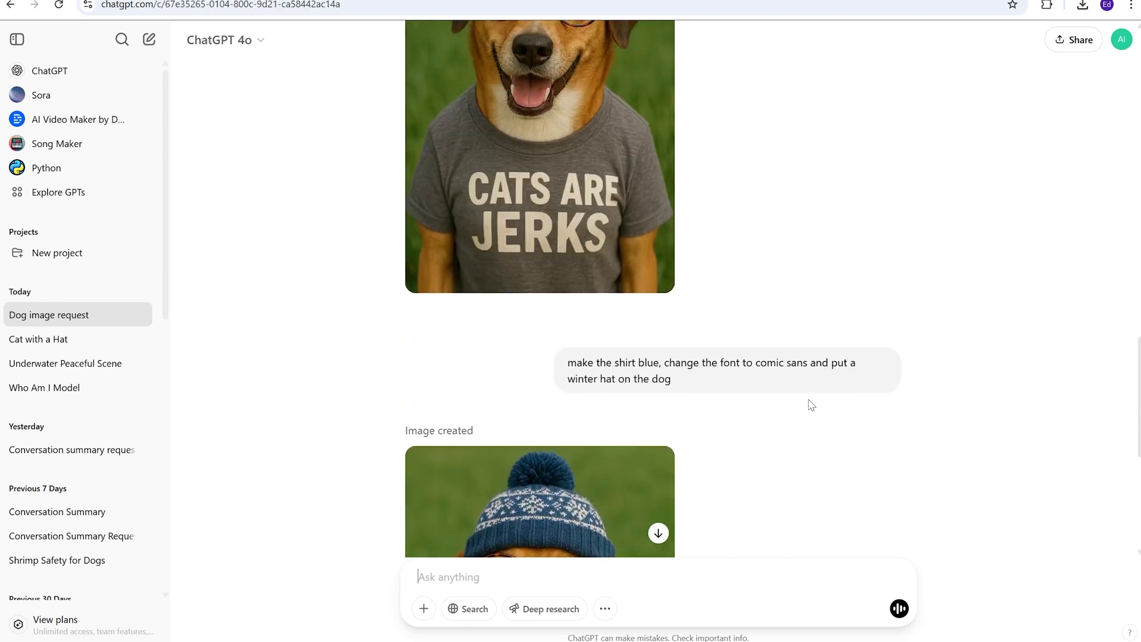
scroll(808, 404, "down", 6)
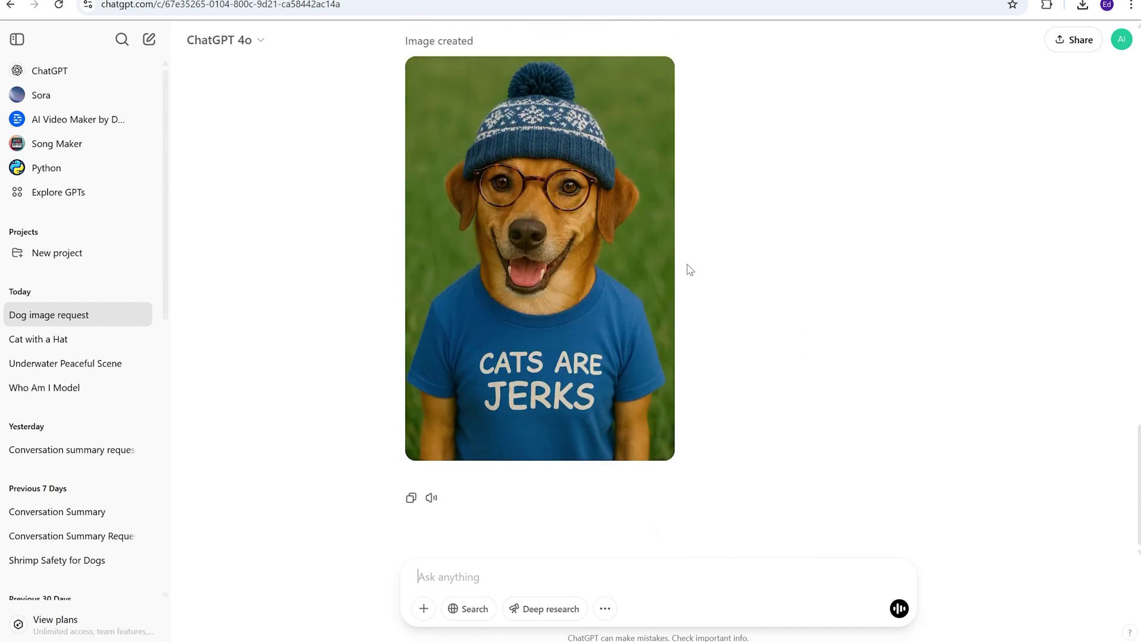
scroll(686, 267, "up", 2)
scroll(675, 255, "down", 2)
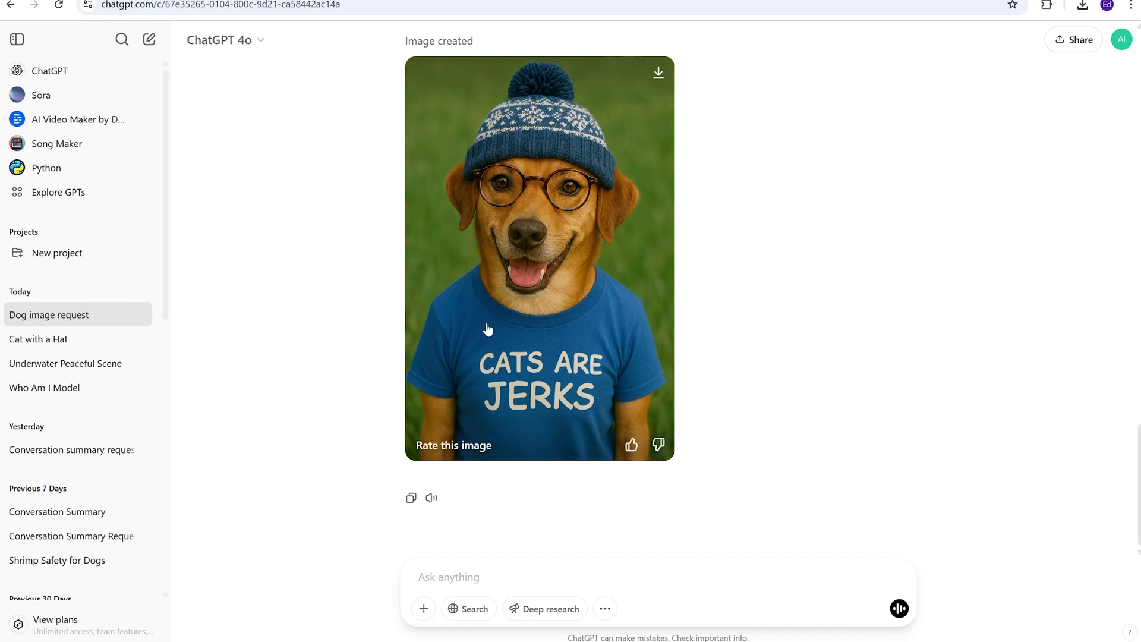
Send the attached portrait photo of a young woman in a new chat
left_click(89, 70)
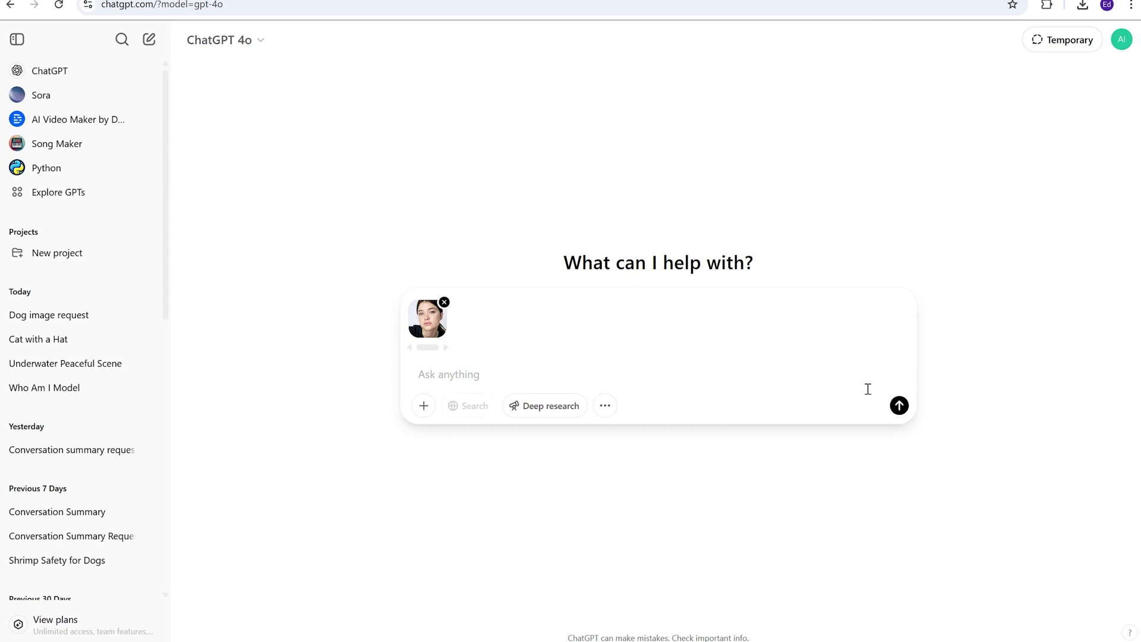
left_click(899, 405)
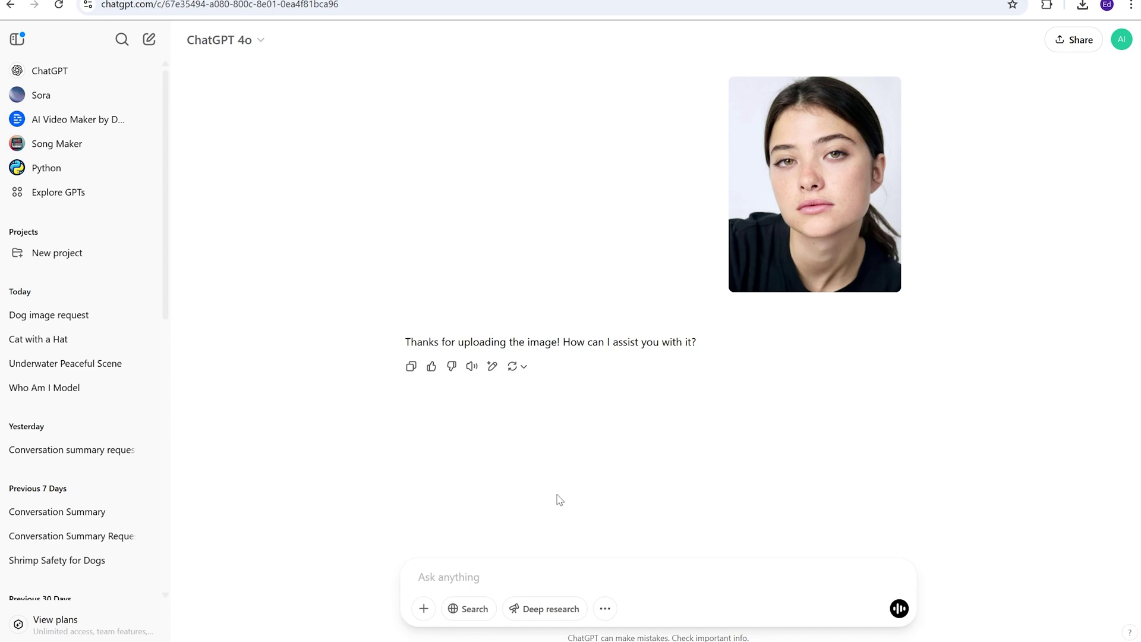
Send the request 'make her a chef' for the uploaded portrait
left_click(503, 577)
type("make her a chef")
key("Return")
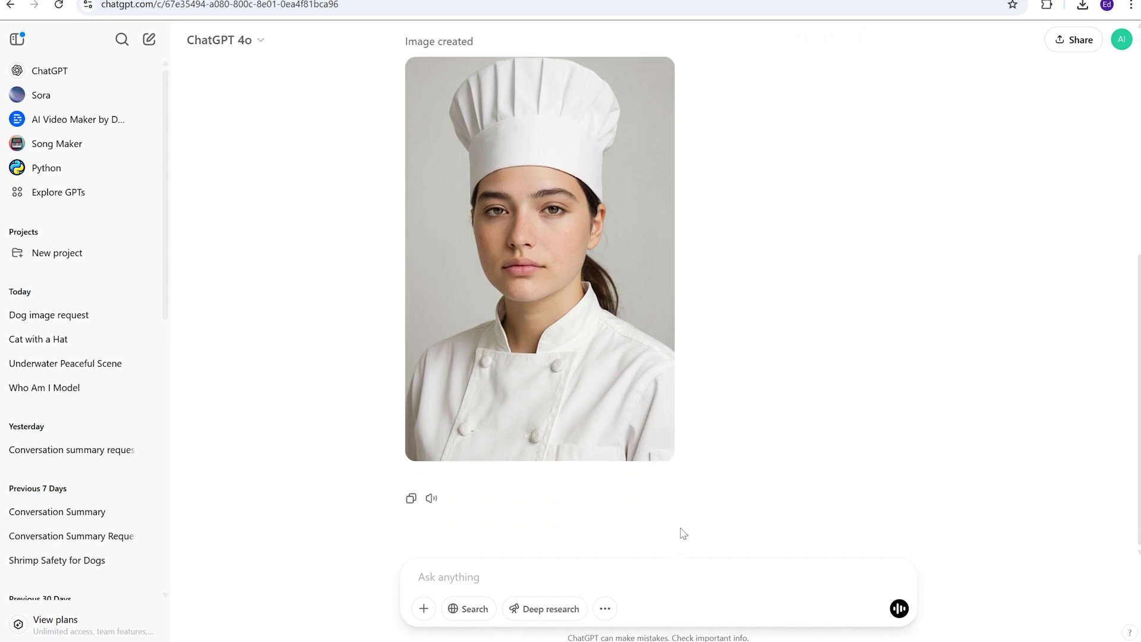
Scroll up and down the chat to review the finished chef image
scroll(697, 514, "up", 6)
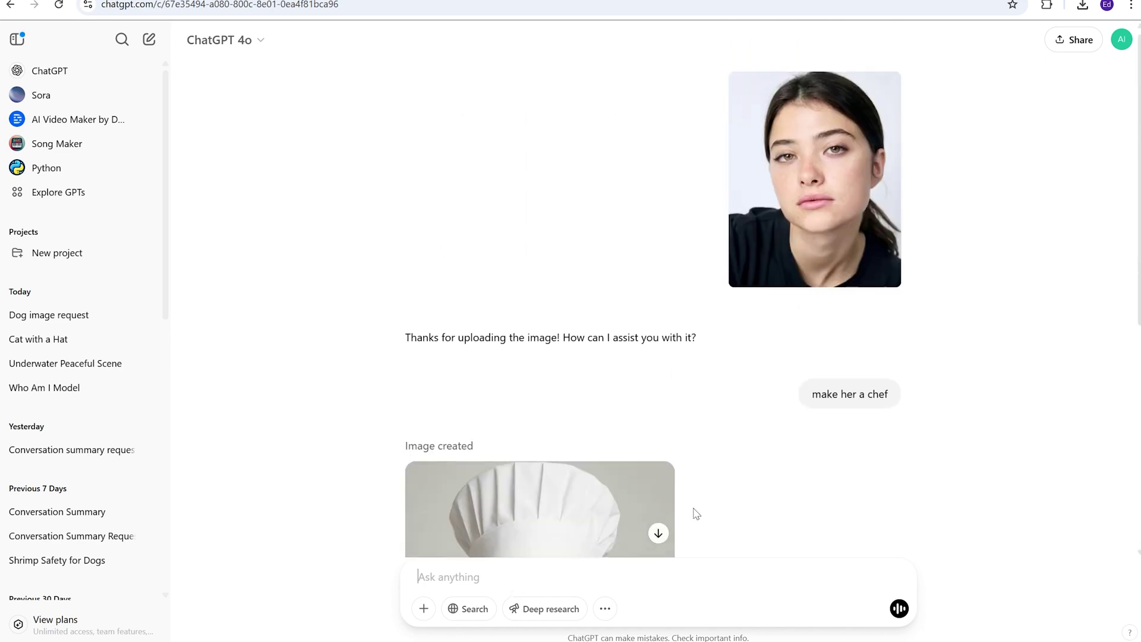
scroll(683, 514, "down", 4)
scroll(685, 514, "down", 2)
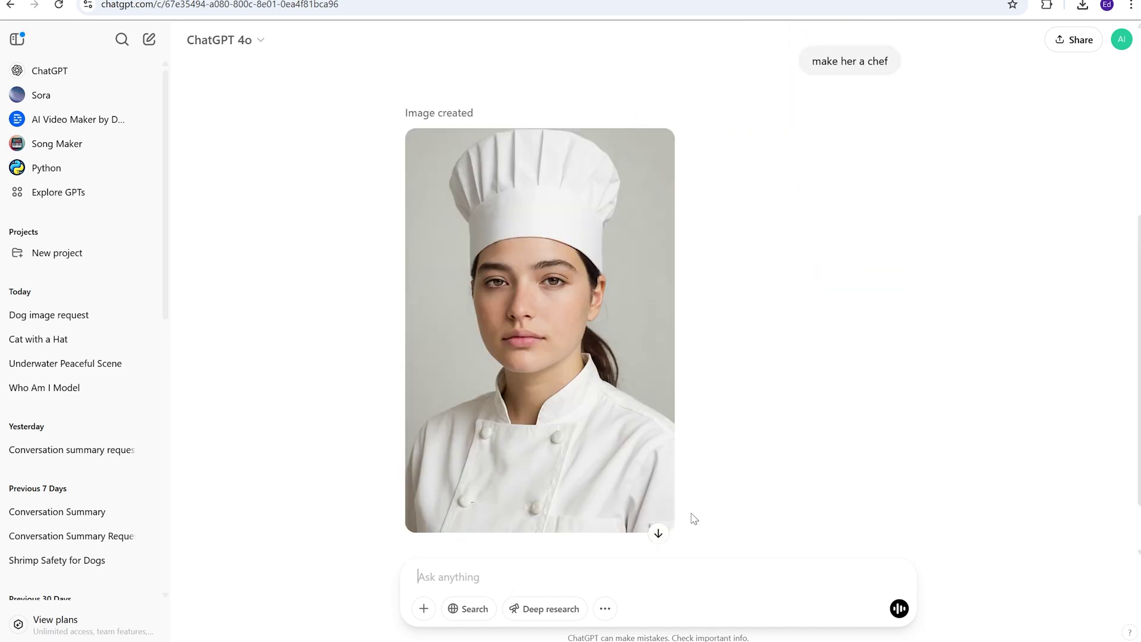
scroll(747, 535, "up", 4)
scroll(746, 536, "down", 6)
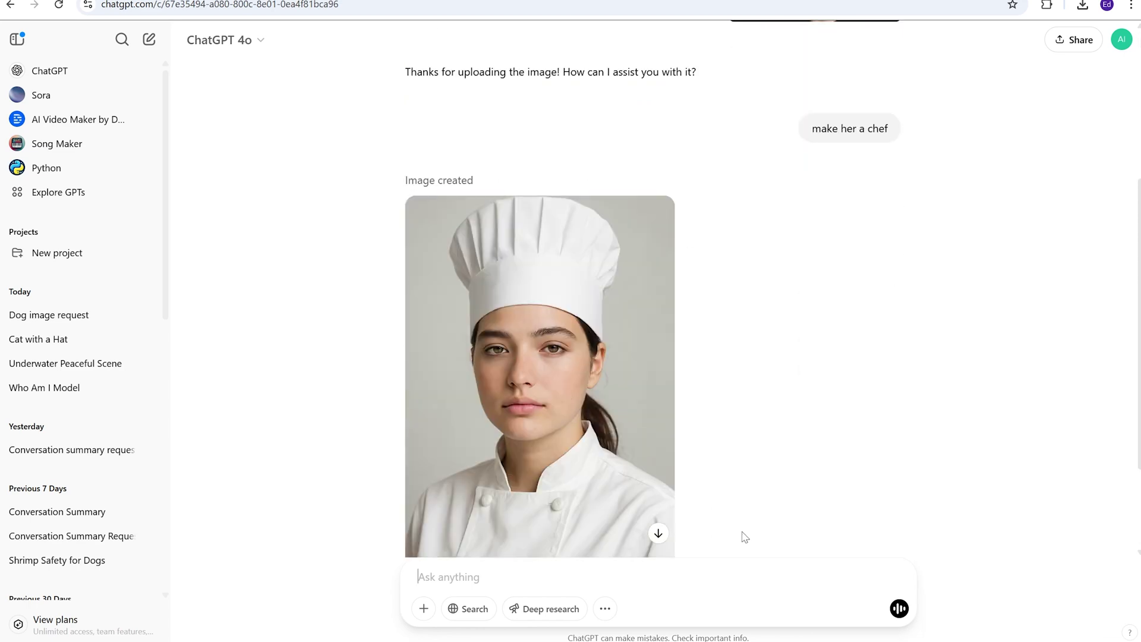
scroll(745, 537, "up", 7)
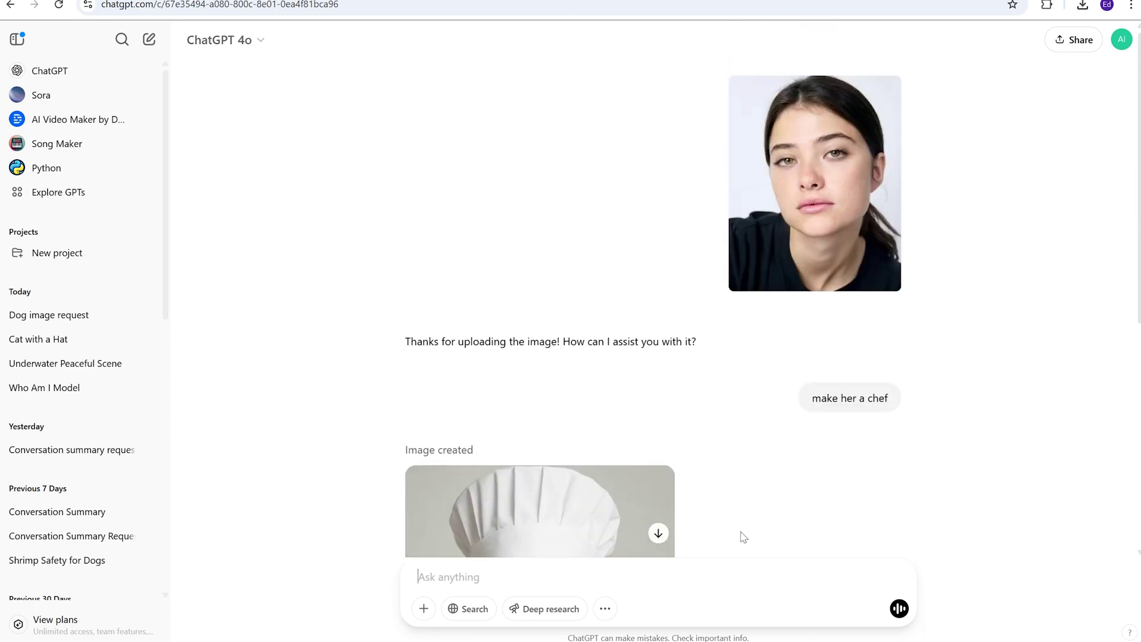
scroll(744, 536, "down", 4)
scroll(744, 536, "up", 1)
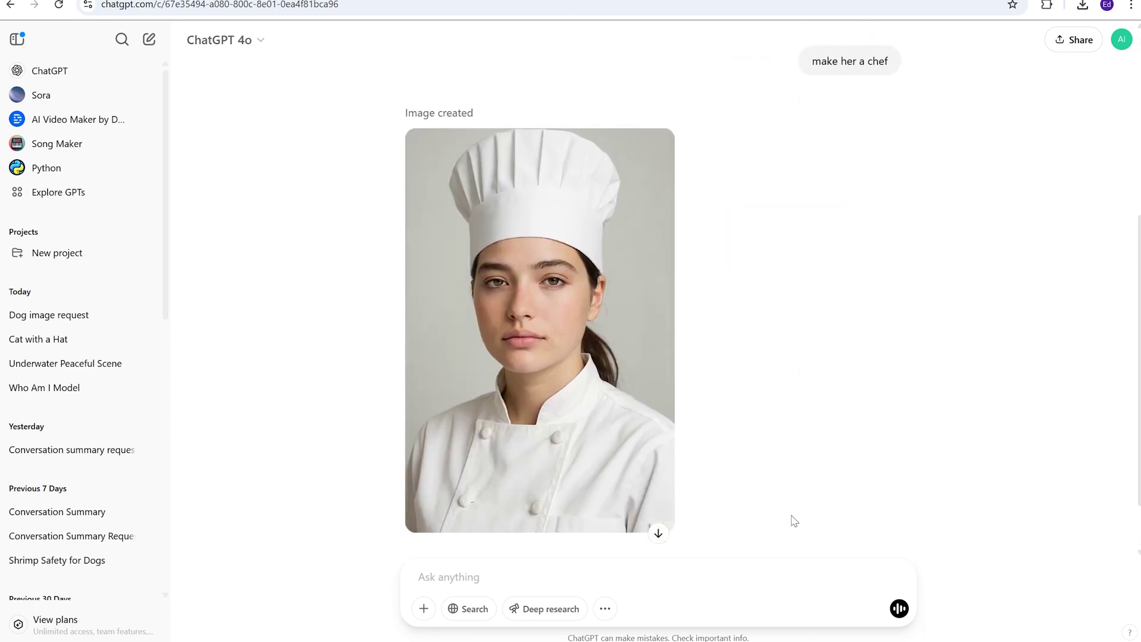
mouse_move(508, 475)
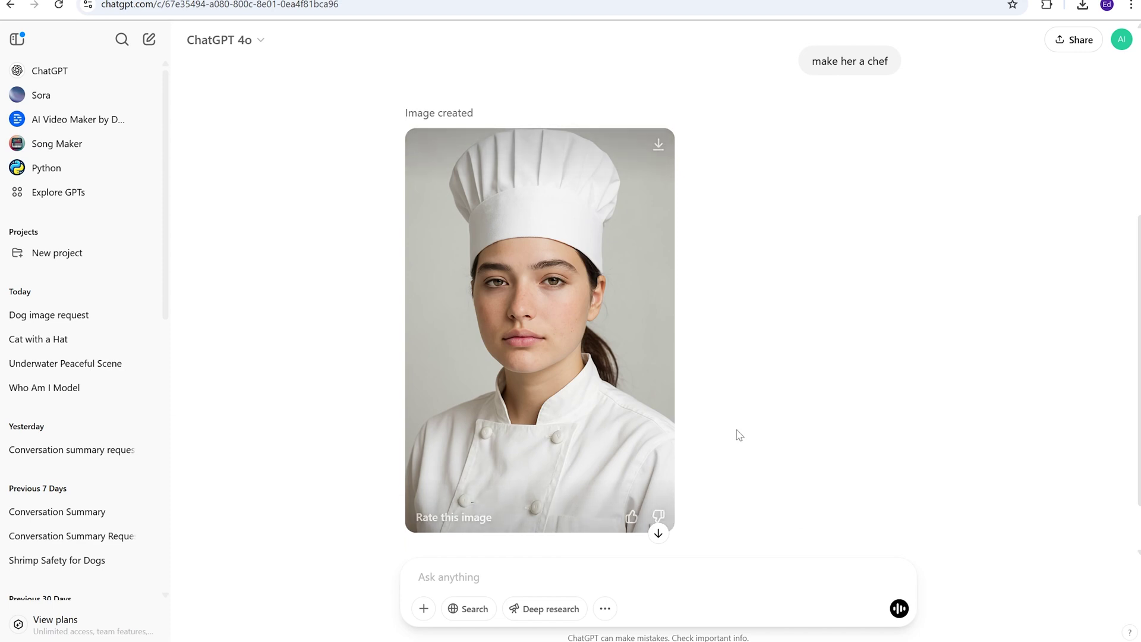
scroll(725, 440, "up", 5)
scroll(729, 440, "down", 5)
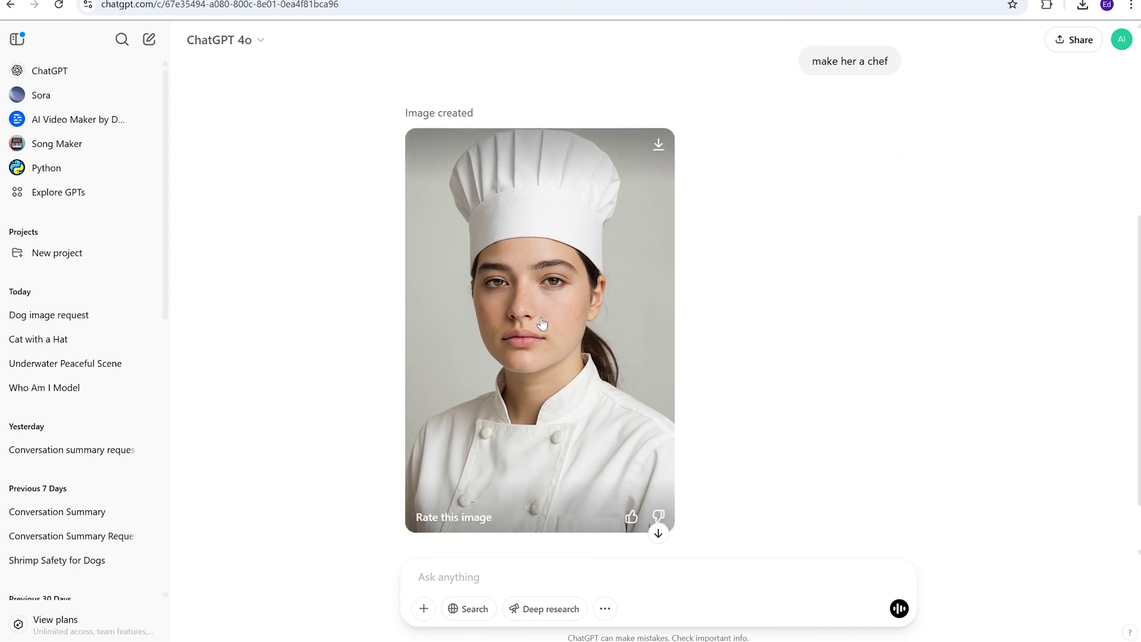
scroll(704, 363, "up", 5)
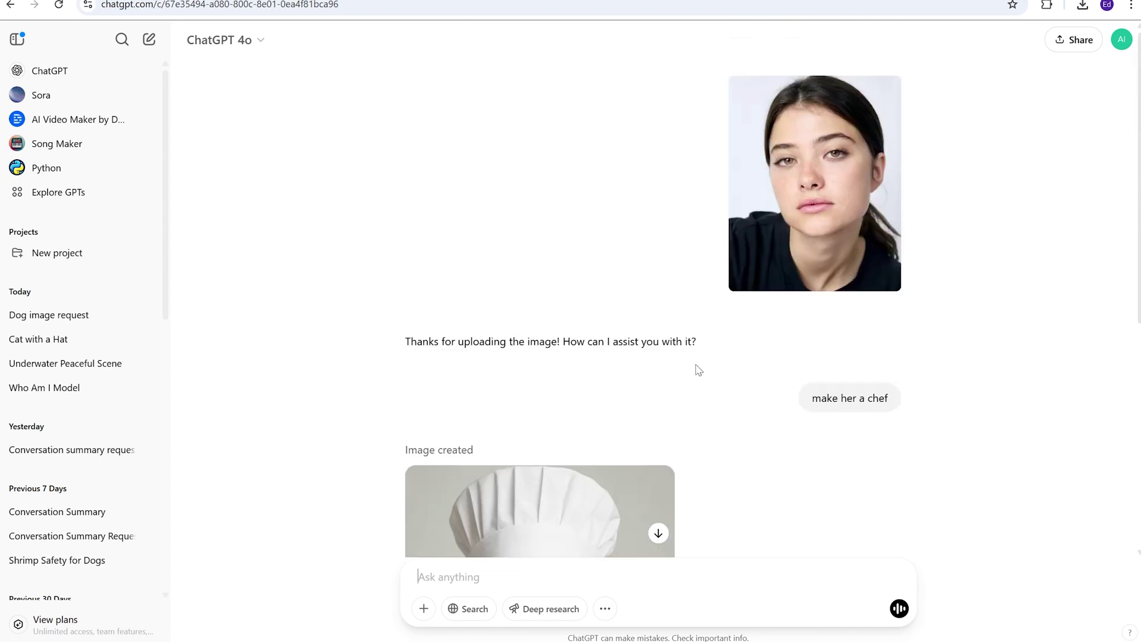
scroll(696, 367, "down", 6)
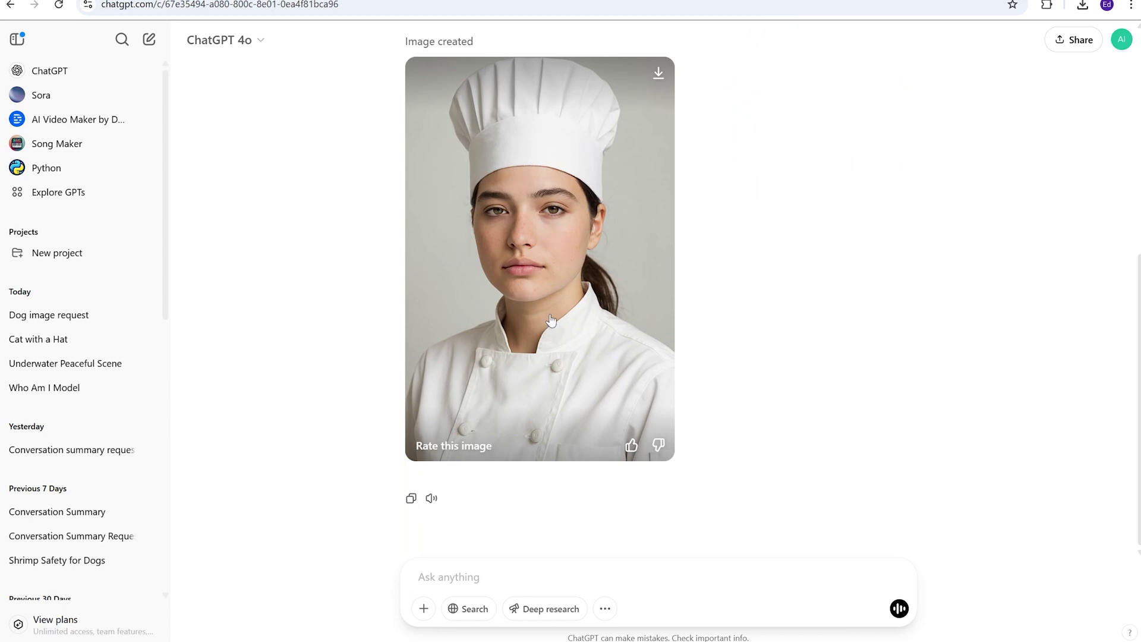
scroll(720, 341, "up", 6)
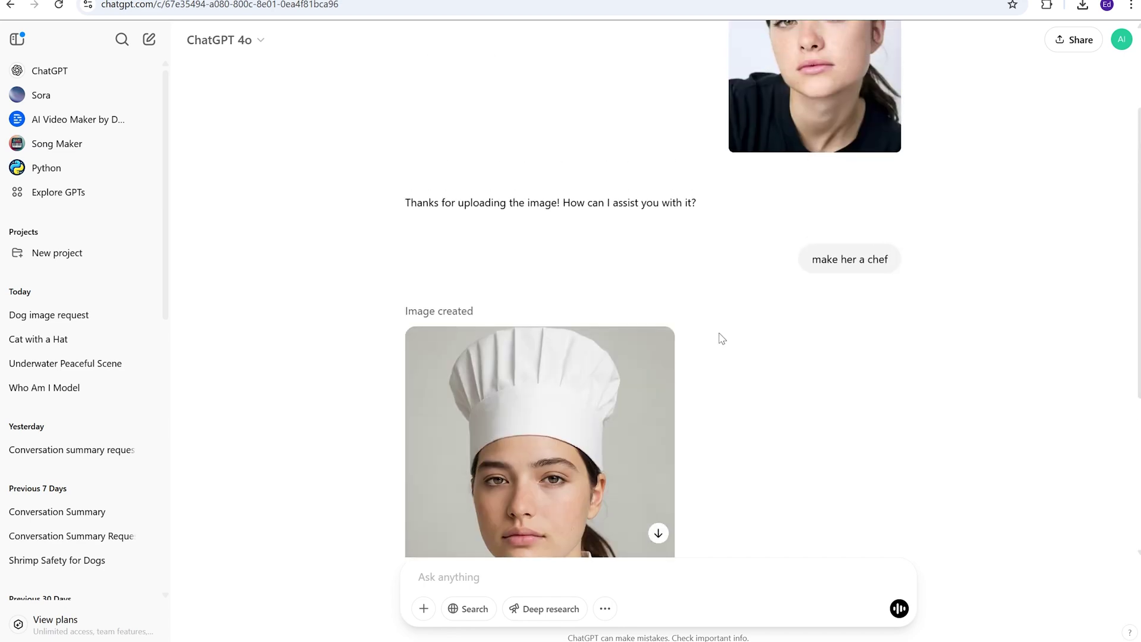
scroll(721, 338, "down", 6)
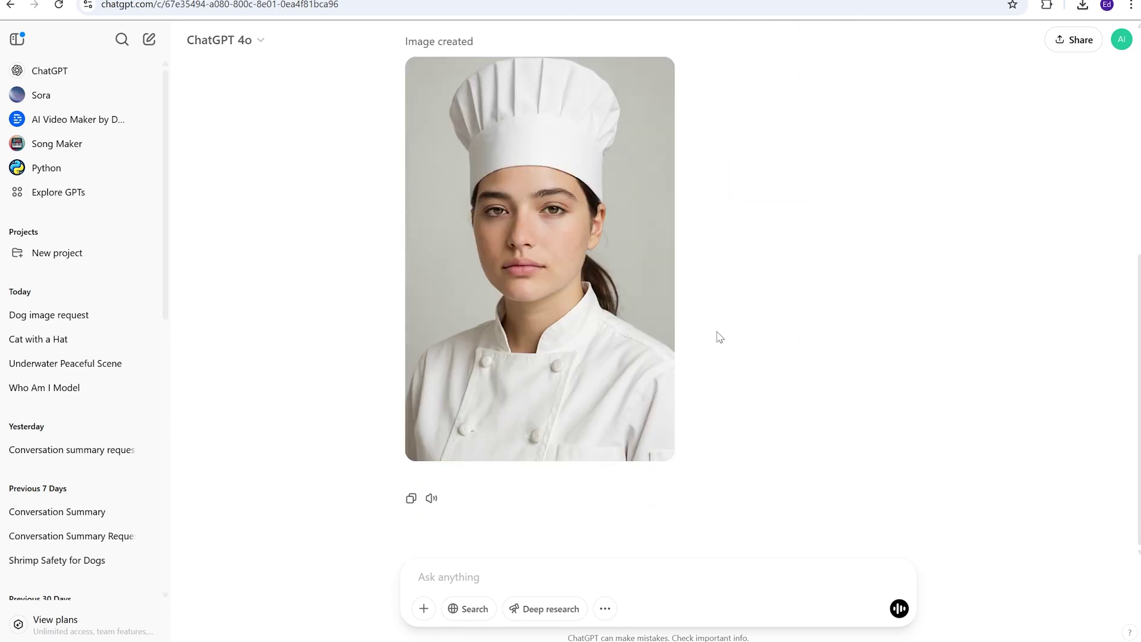
scroll(716, 334, "up", 6)
scroll(716, 334, "down", 6)
In a new chat, attach the portrait and type 'make her a police officer at a birthday party'
left_click(149, 39)
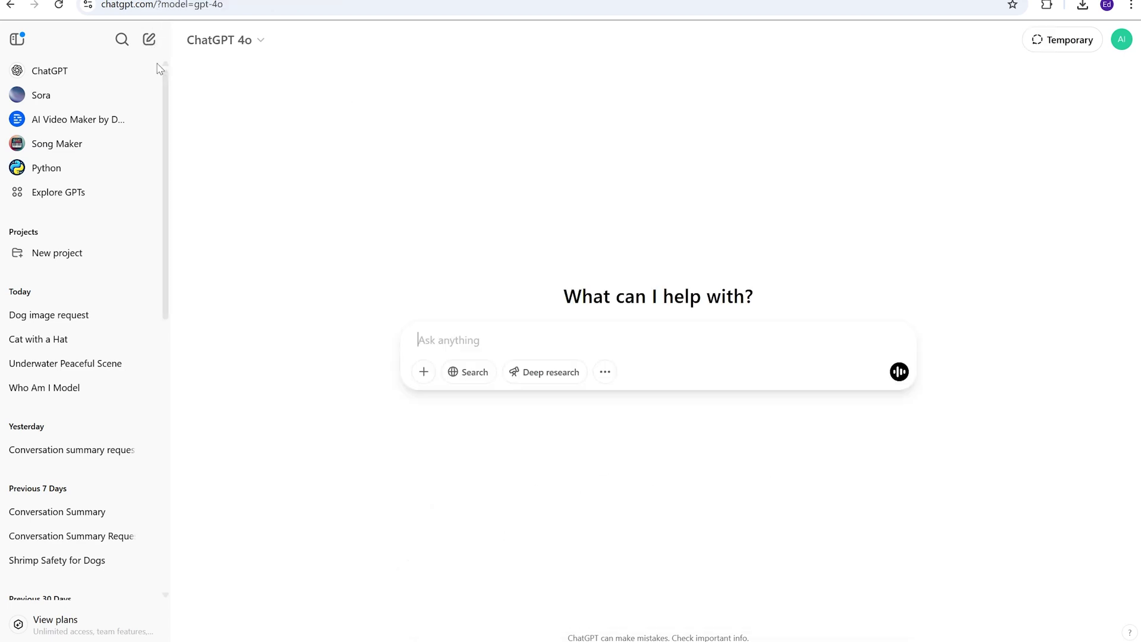
left_click(424, 371)
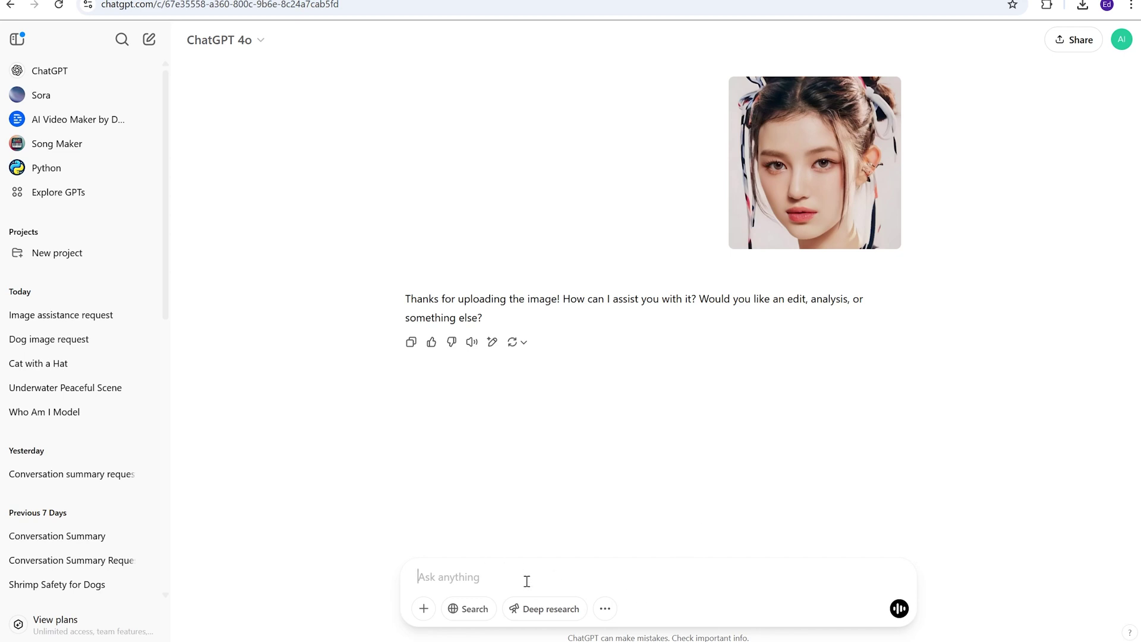
type("make her a")
type("police officer at a birthday party")
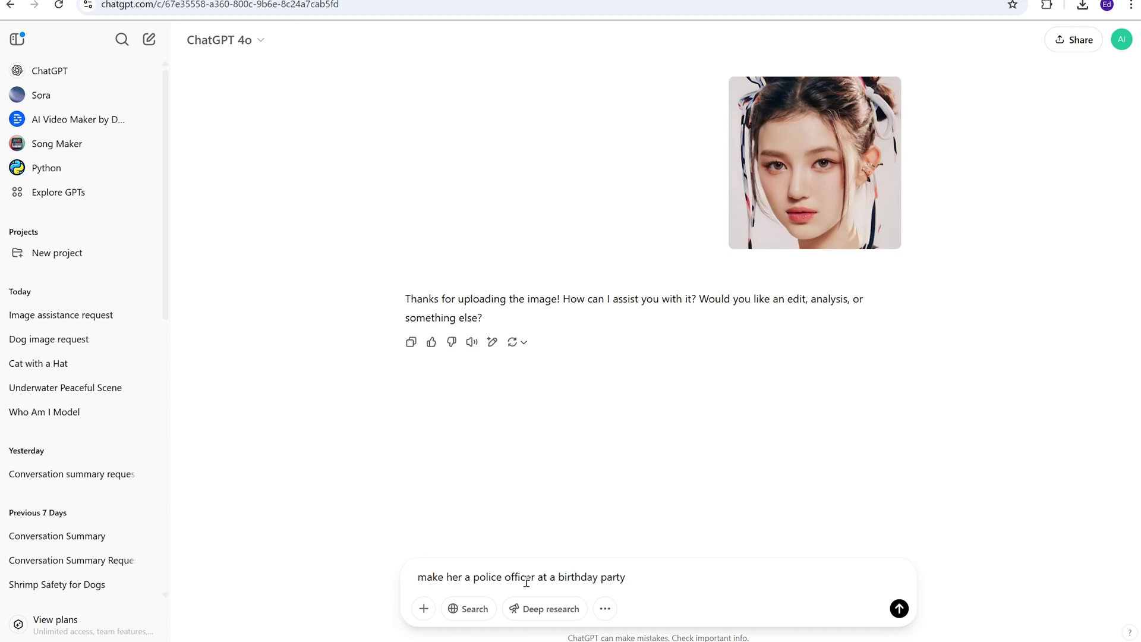
key("Return")
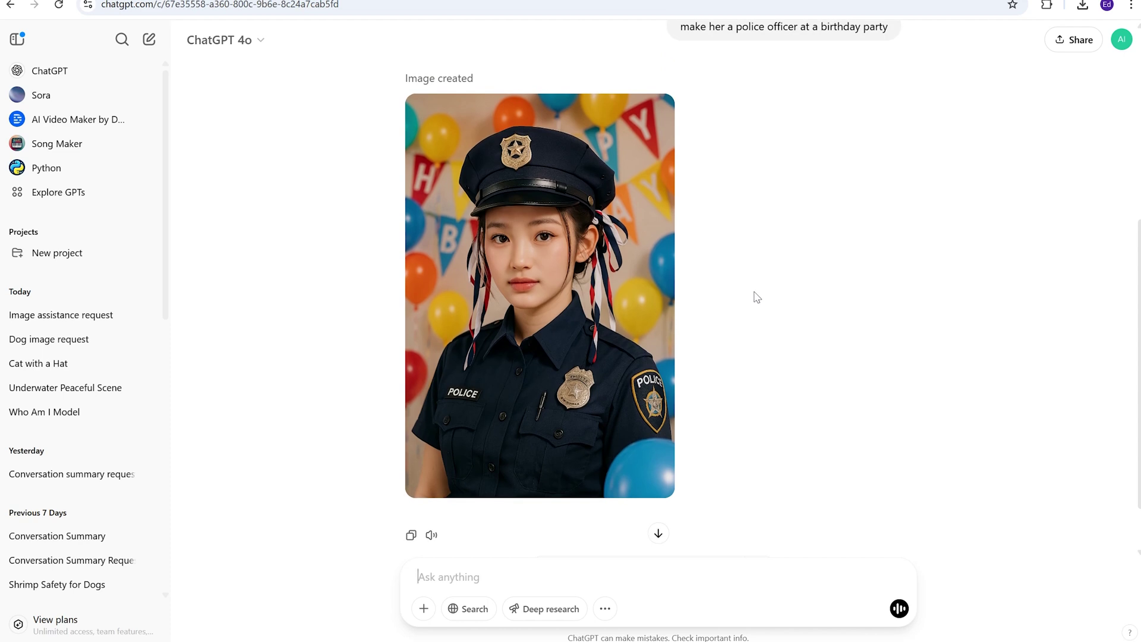
scroll(754, 295, "up", 6)
scroll(751, 292, "down", 6)
scroll(751, 292, "up", 5)
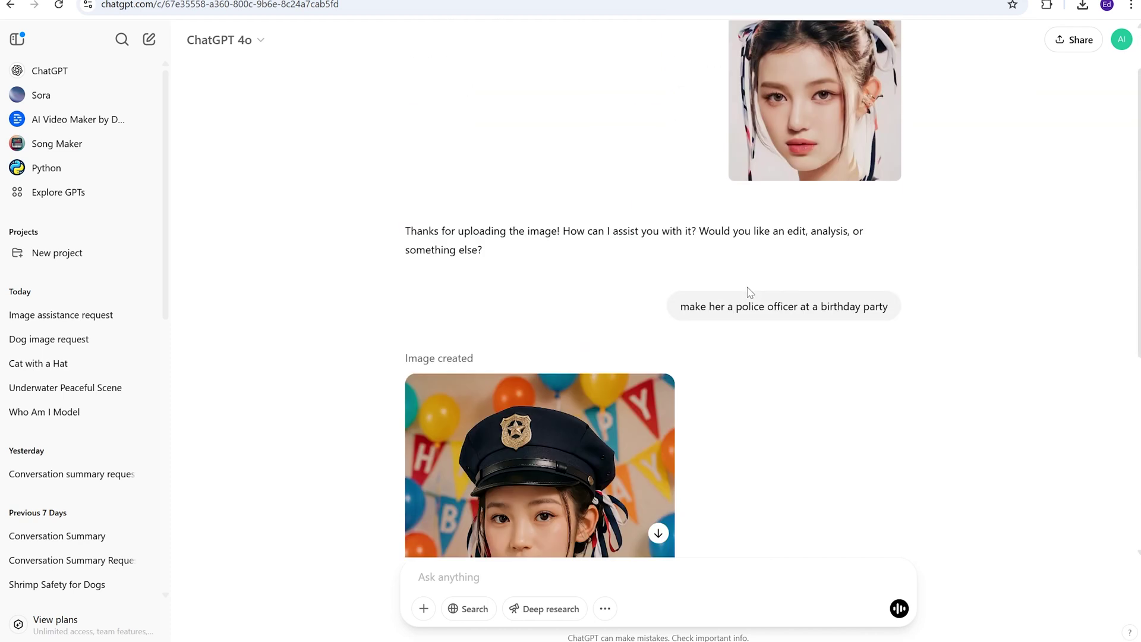
scroll(749, 292, "down", 3)
scroll(749, 293, "up", 4)
scroll(768, 383, "down", 5)
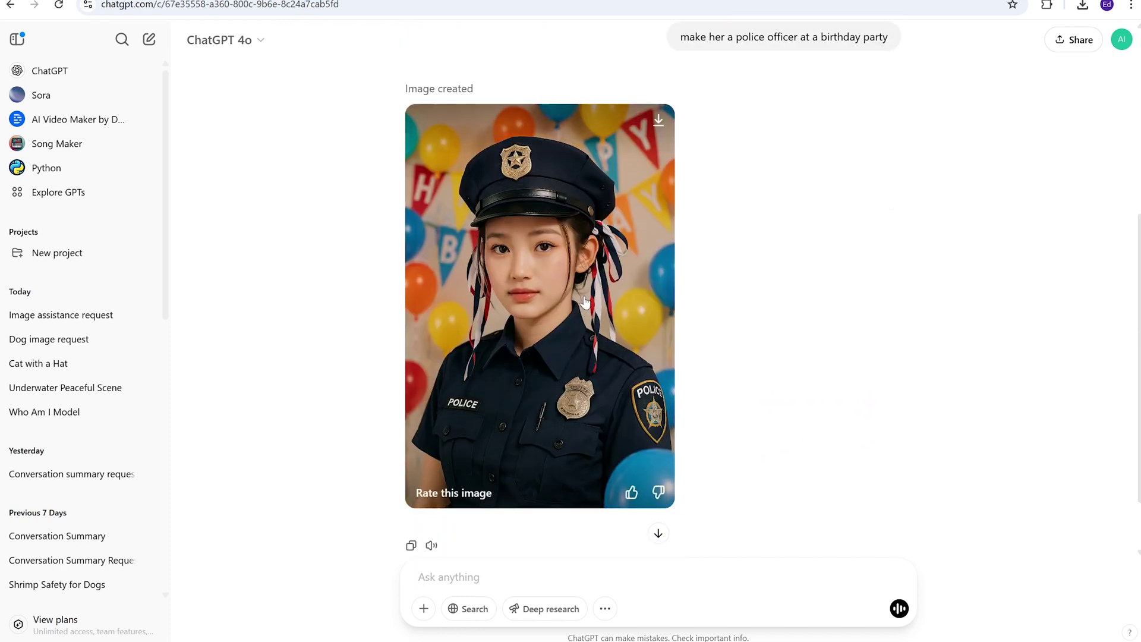
scroll(794, 353, "up", 2)
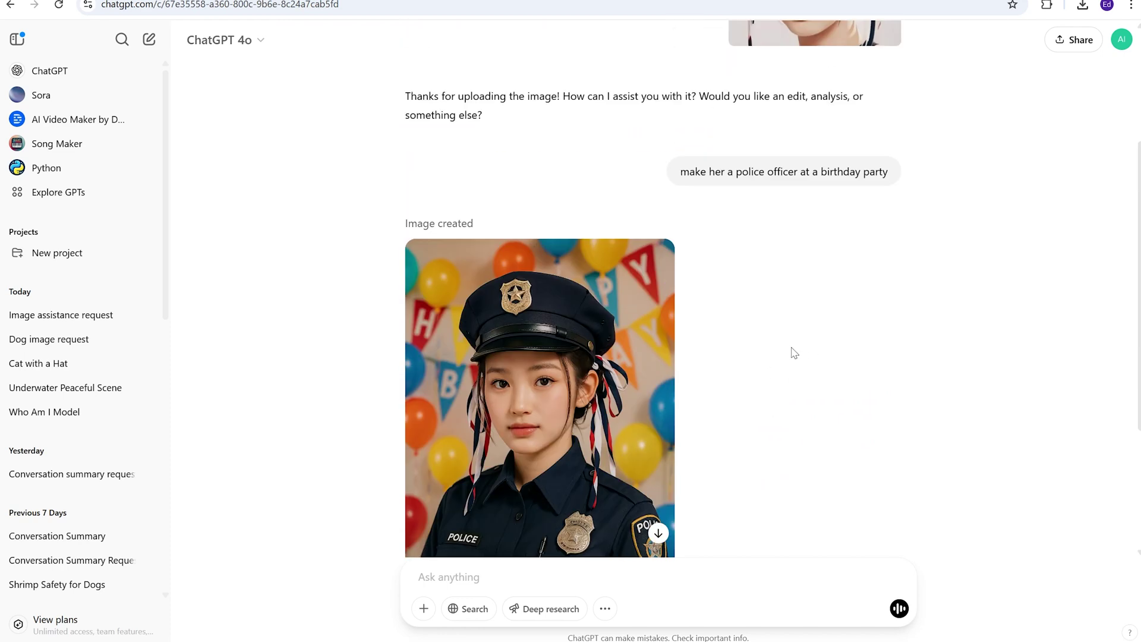
scroll(794, 353, "up", 2)
scroll(794, 353, "down", 4)
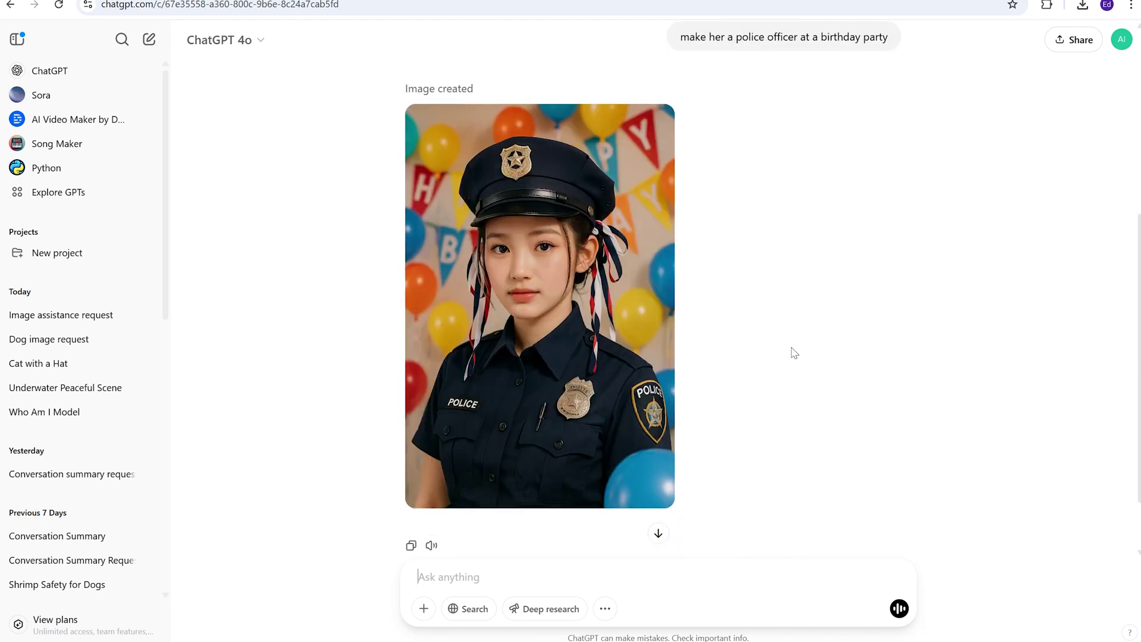
scroll(794, 353, "up", 5)
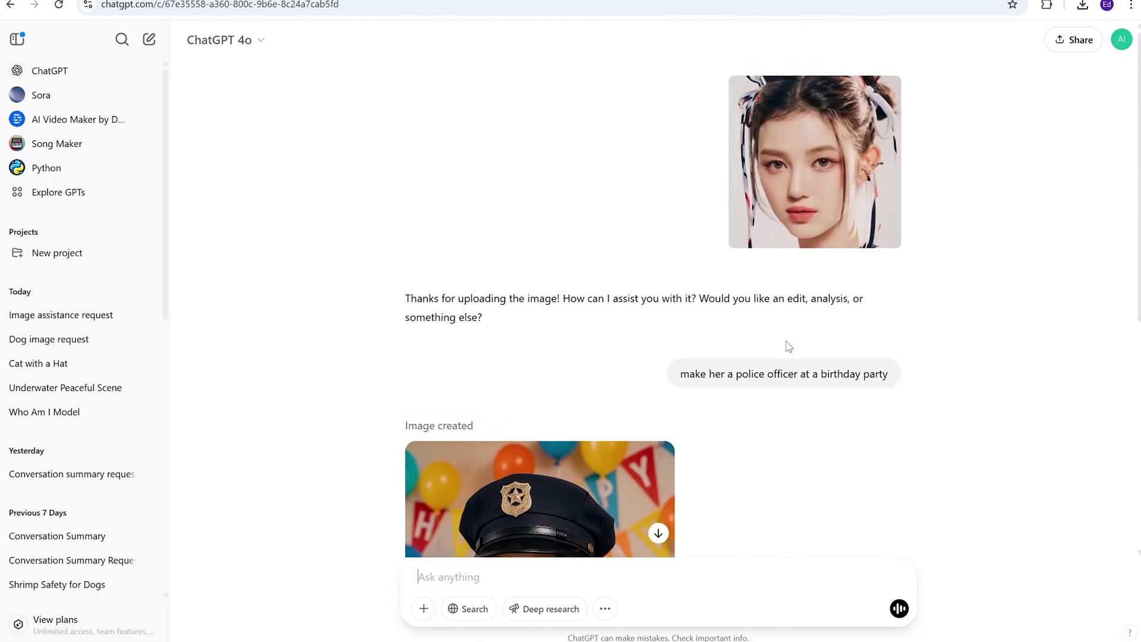
scroll(790, 348, "down", 4)
scroll(789, 346, "down", 2)
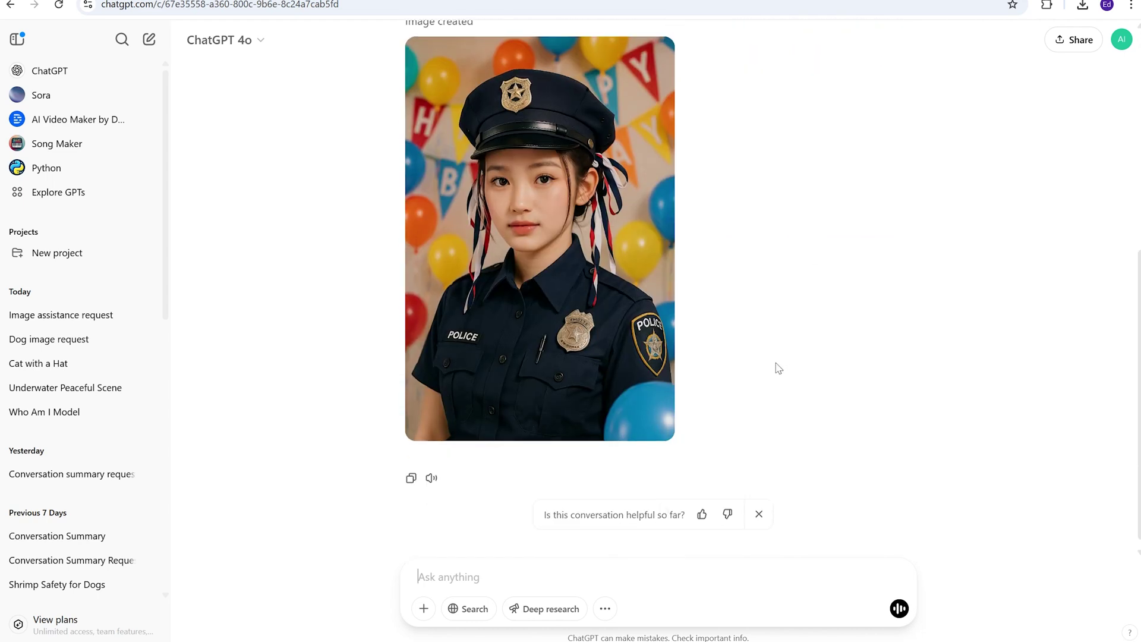
scroll(774, 369, "down", 1)
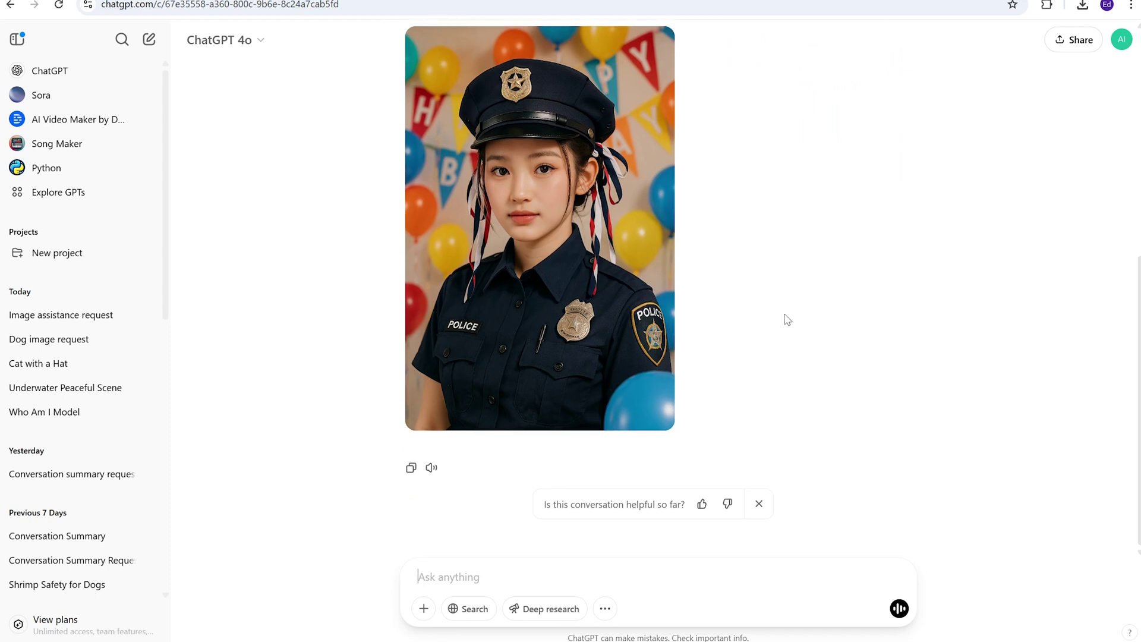
scroll(785, 315, "up", 6)
scroll(785, 310, "down", 4)
scroll(784, 310, "down", 2)
scroll(784, 309, "up", 7)
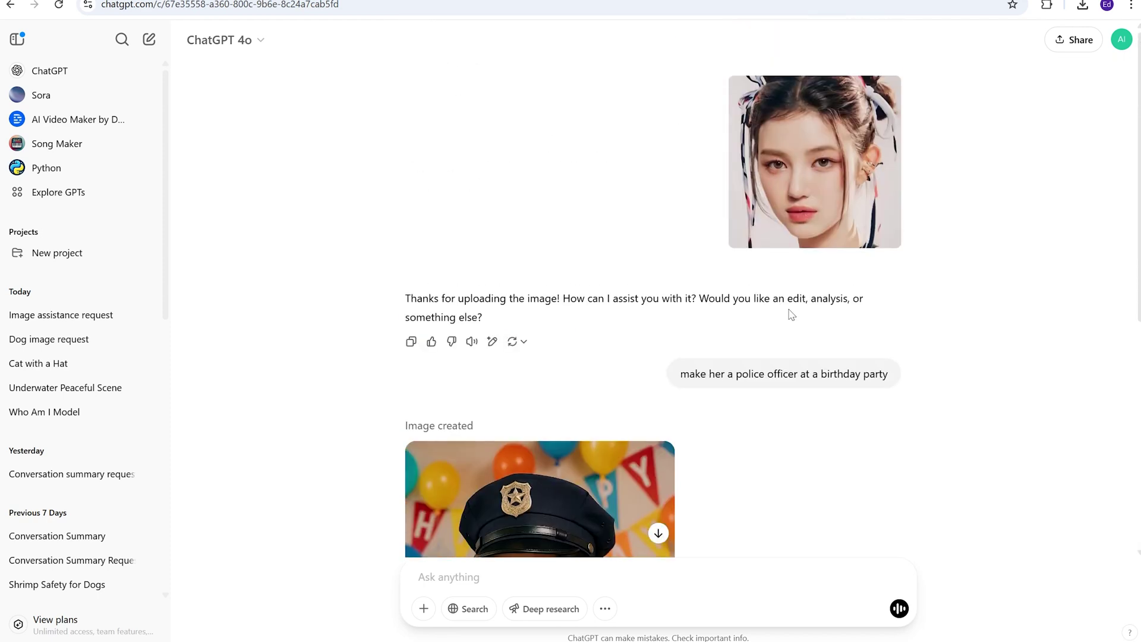
scroll(789, 294, "down", 4)
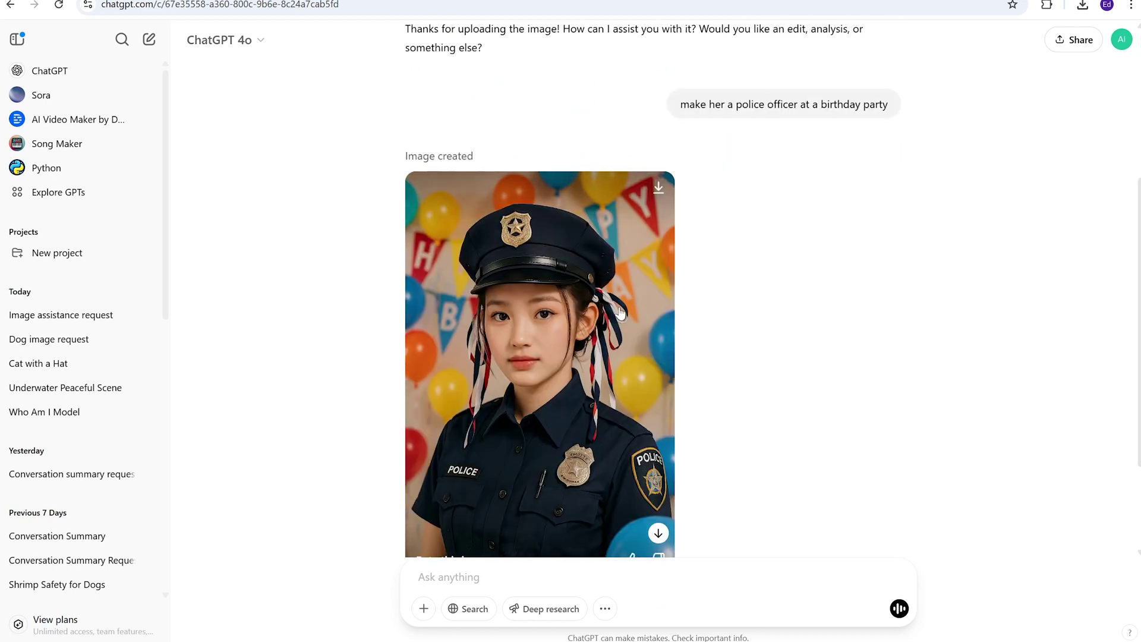
scroll(742, 310, "down", 2)
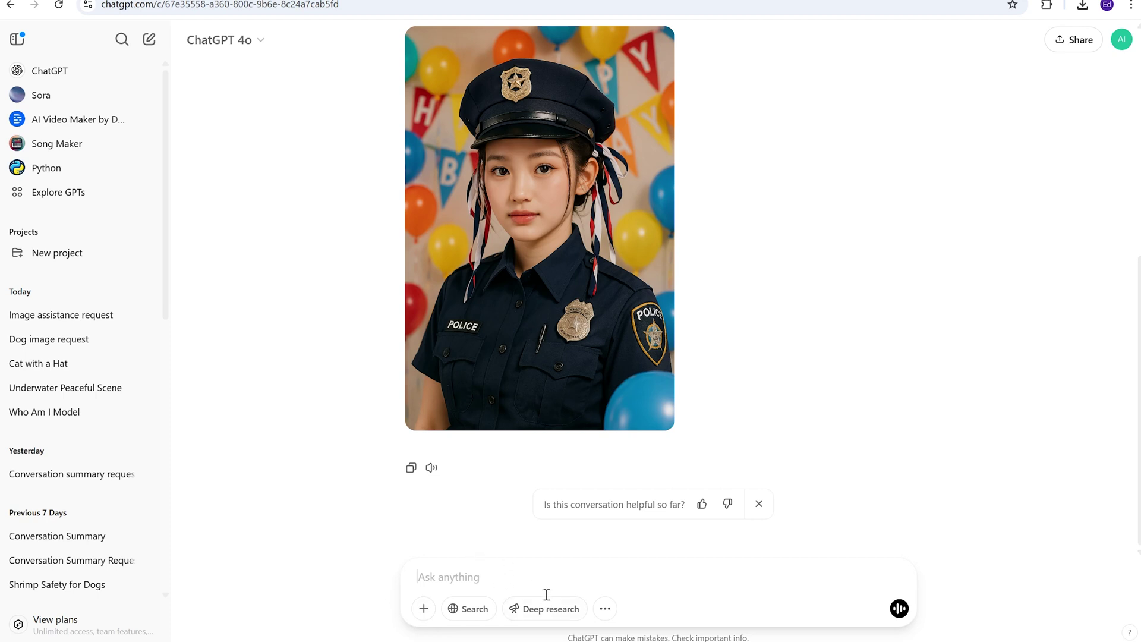
Send 'ca you suggest any other ideas to put her in?' to get ten scene suggestions
type("ca you suggest any other")
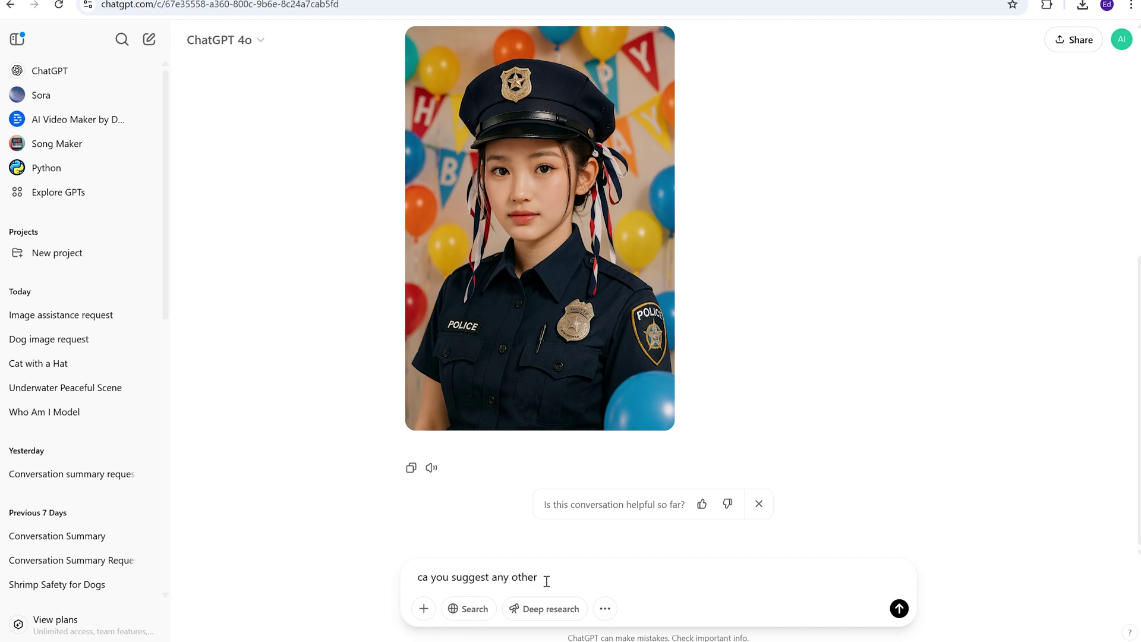
type(" ideas to put her in?")
key("Return")
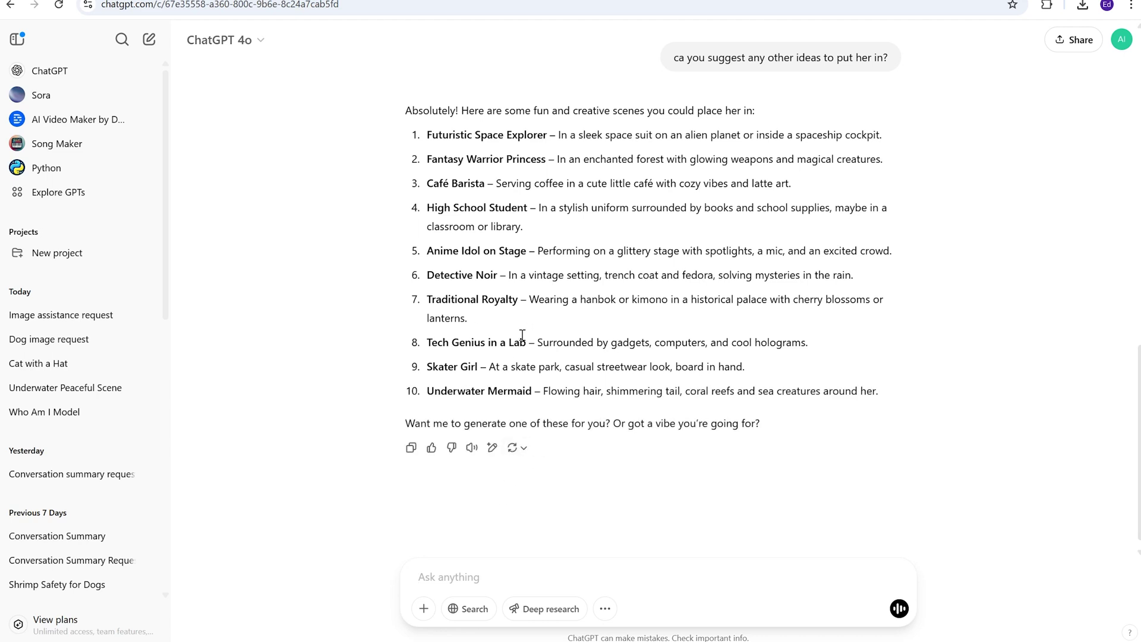
Copy idea 7 and send 'generate it in Traditional Royalty – Wearing a hanbok or kimono…'
left_click_drag(510, 320, 430, 306)
key("ctrl+c")
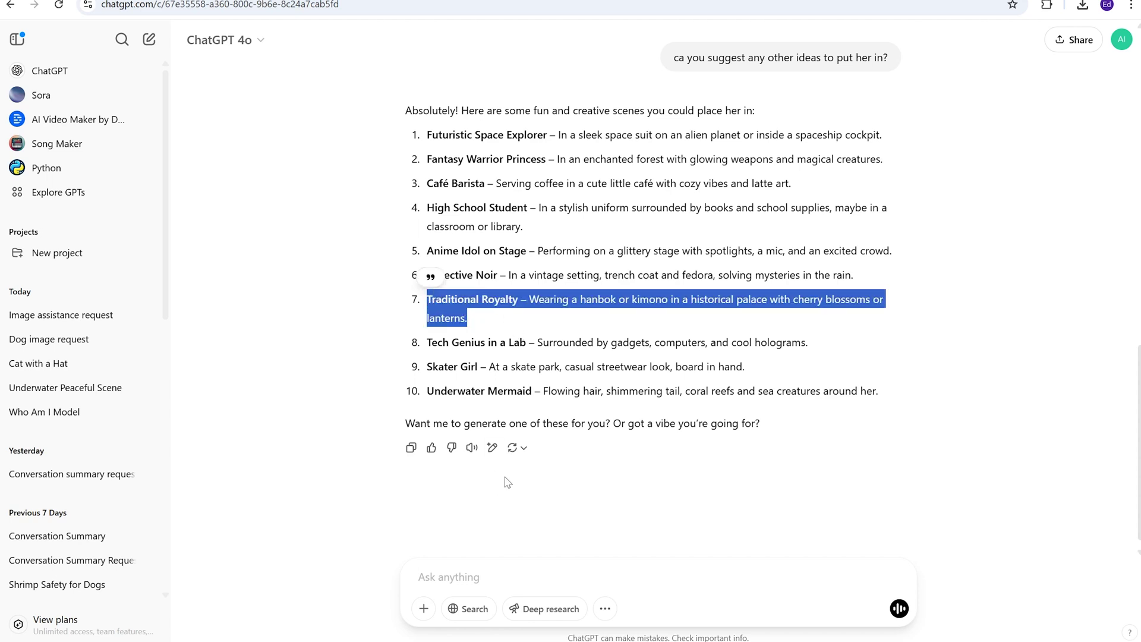
left_click(487, 510)
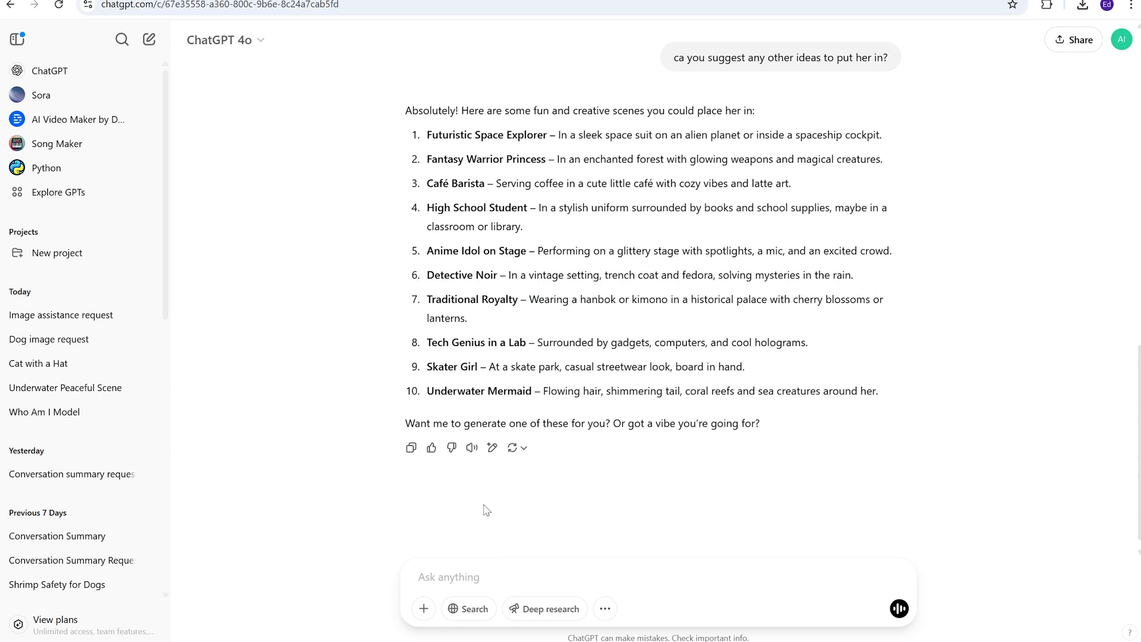
type("gener")
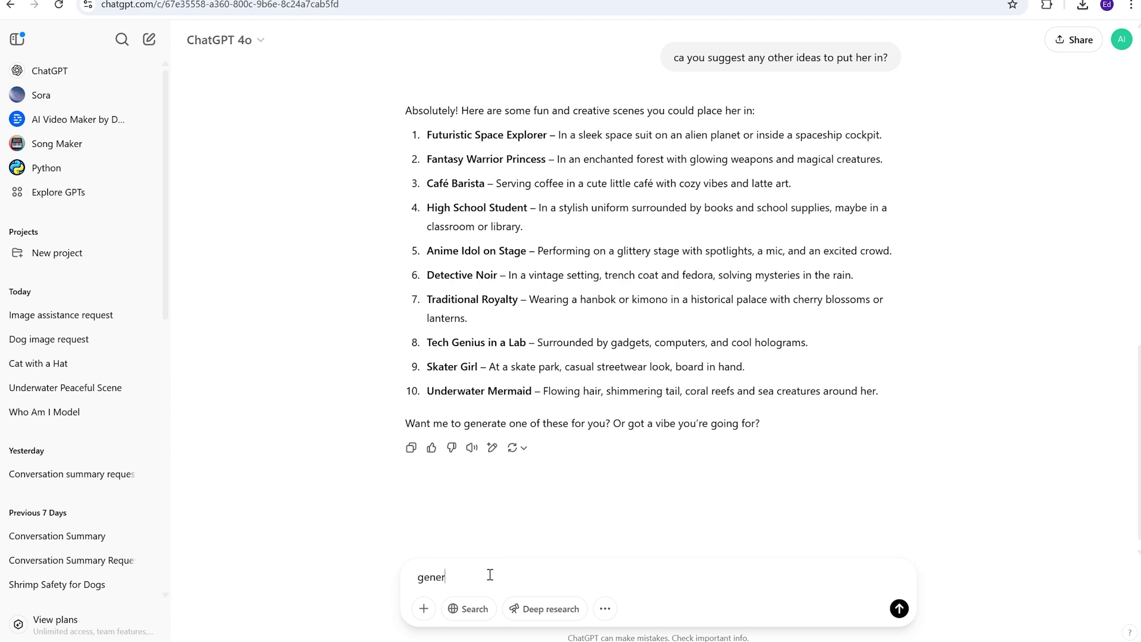
type("ate it in")
key("ctrl+v")
key("Return")
scroll(567, 478, "up", 5)
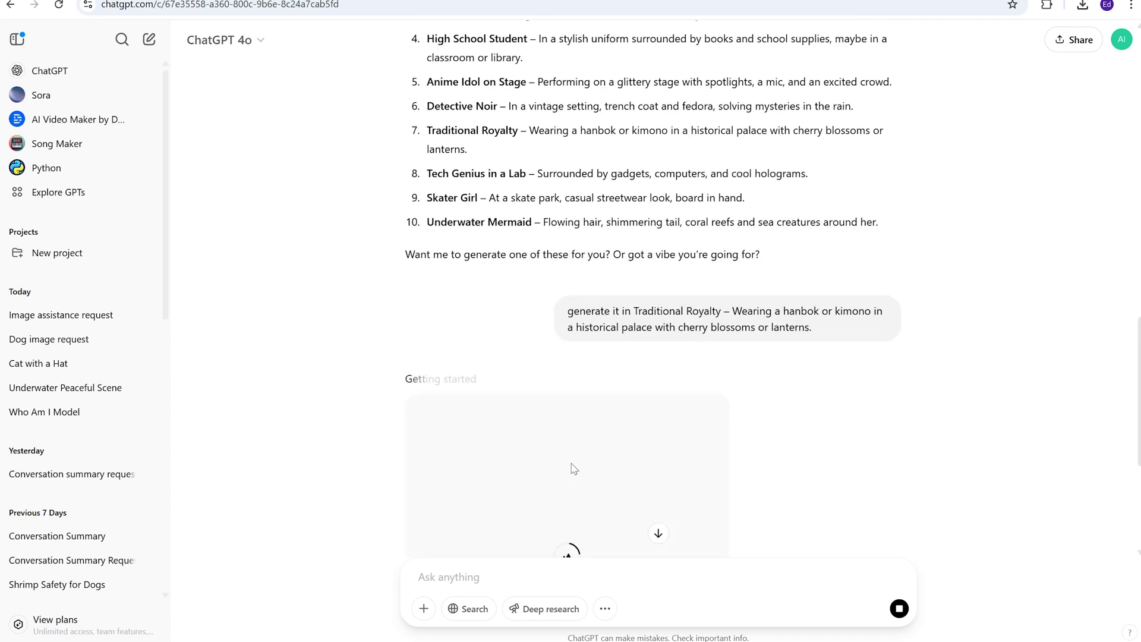
scroll(570, 475, "up", 10)
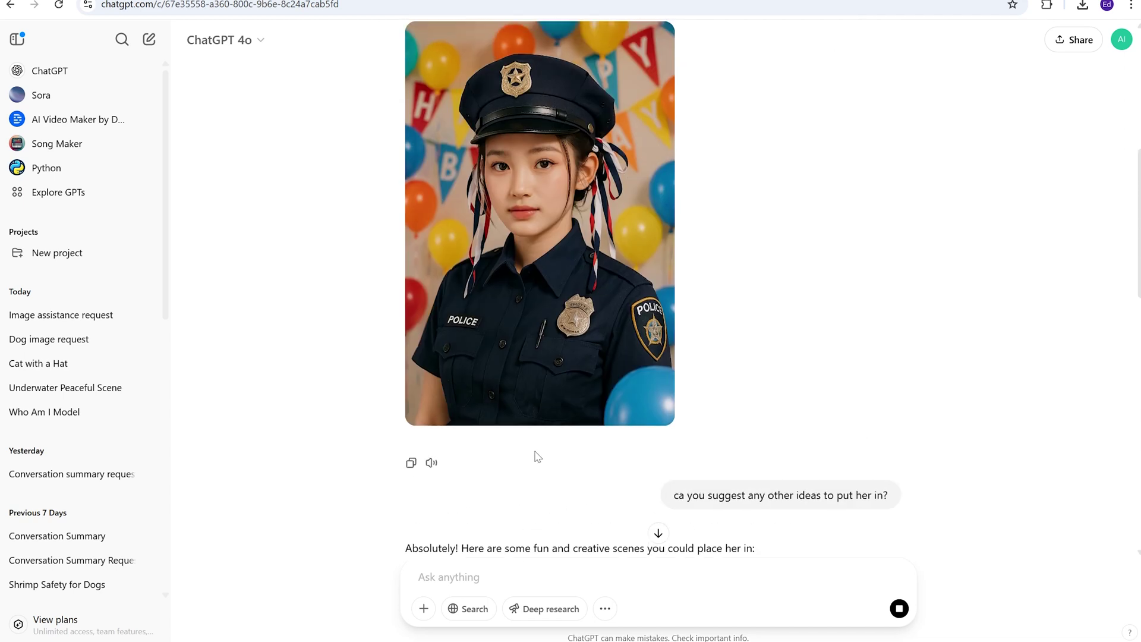
Follow the royalty image rendering: red embroidered hanbok, gold headpiece, cherry blossoms and lanterns
scroll(535, 458, "down", 15)
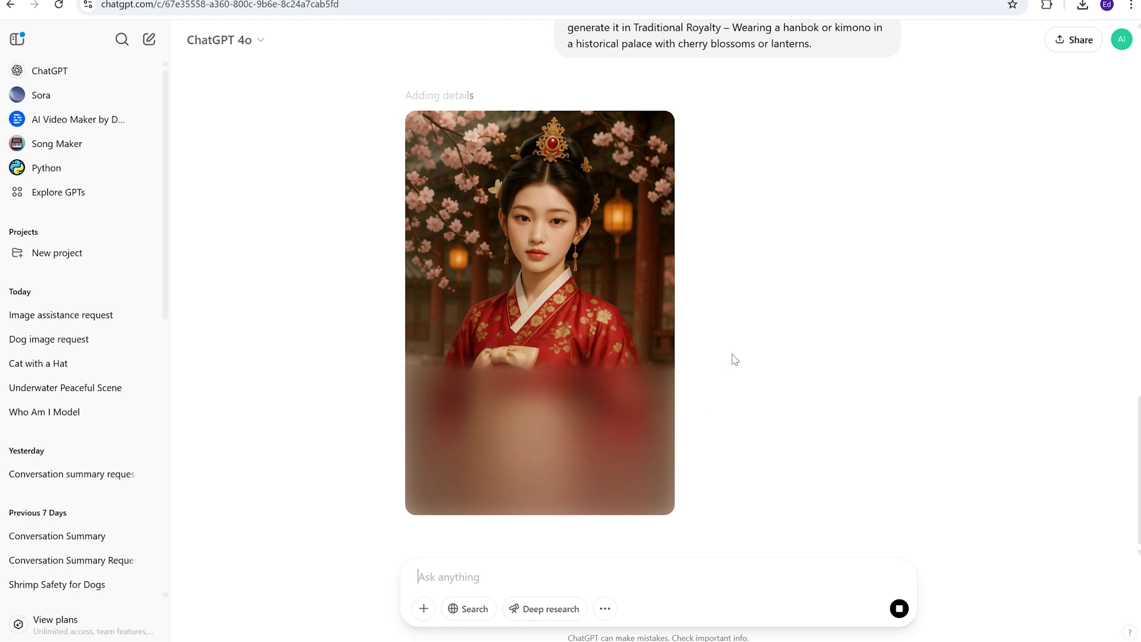
Review the fully rendered red hanbok royalty image, hands folded before the skirt
scroll(754, 363, "up", 6)
scroll(755, 363, "up", 14)
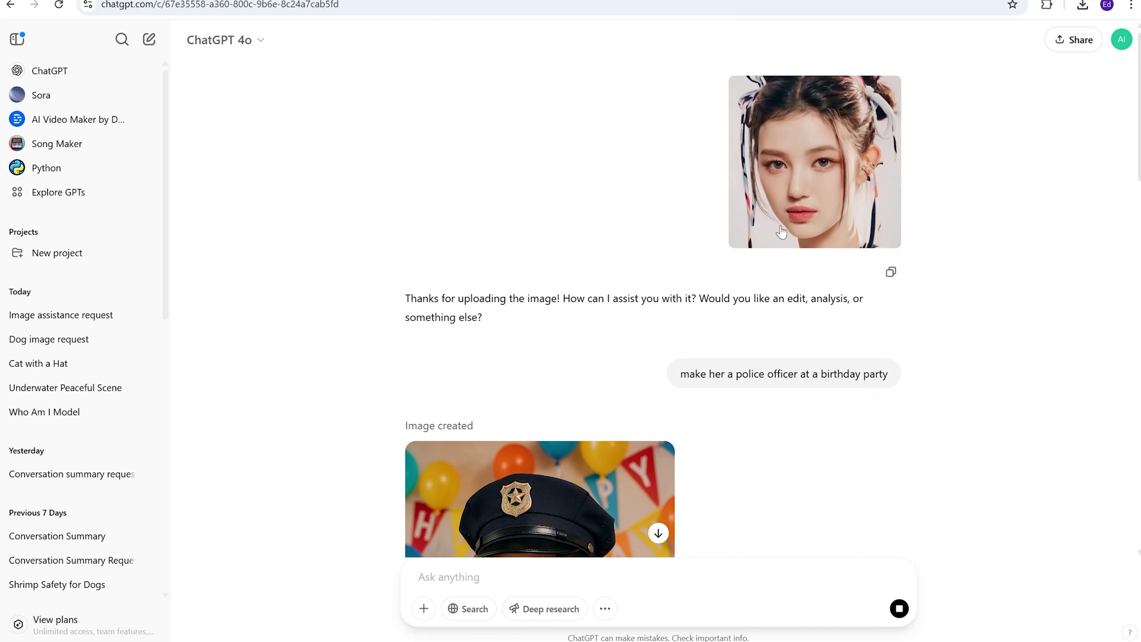
scroll(775, 227, "down", 1)
scroll(772, 220, "down", 7)
scroll(769, 205, "down", 8)
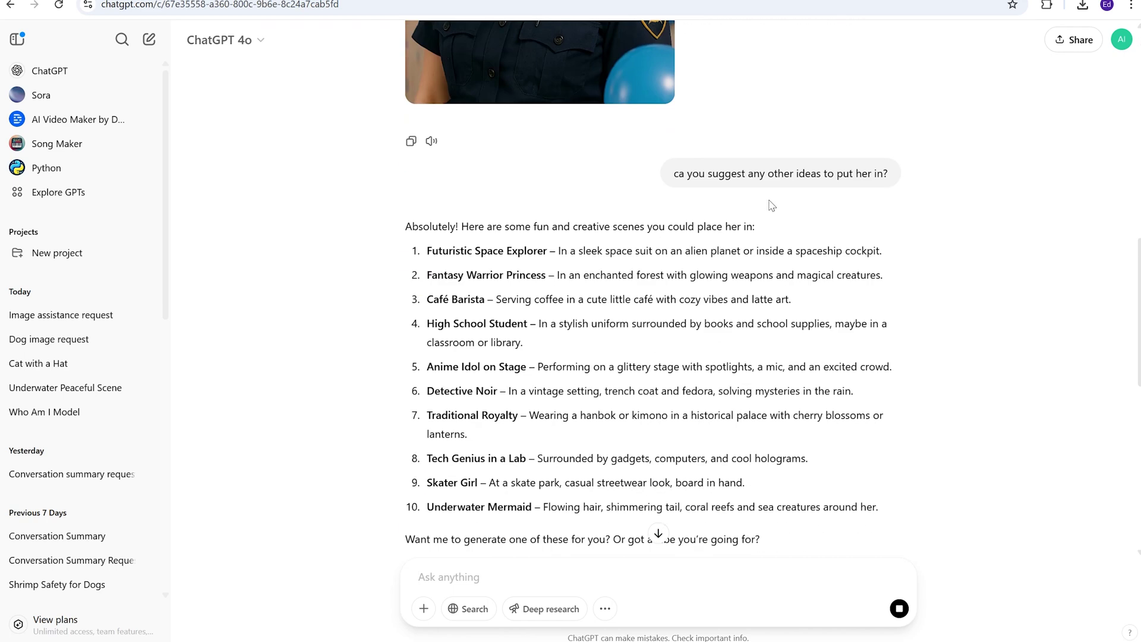
scroll(767, 192, "down", 9)
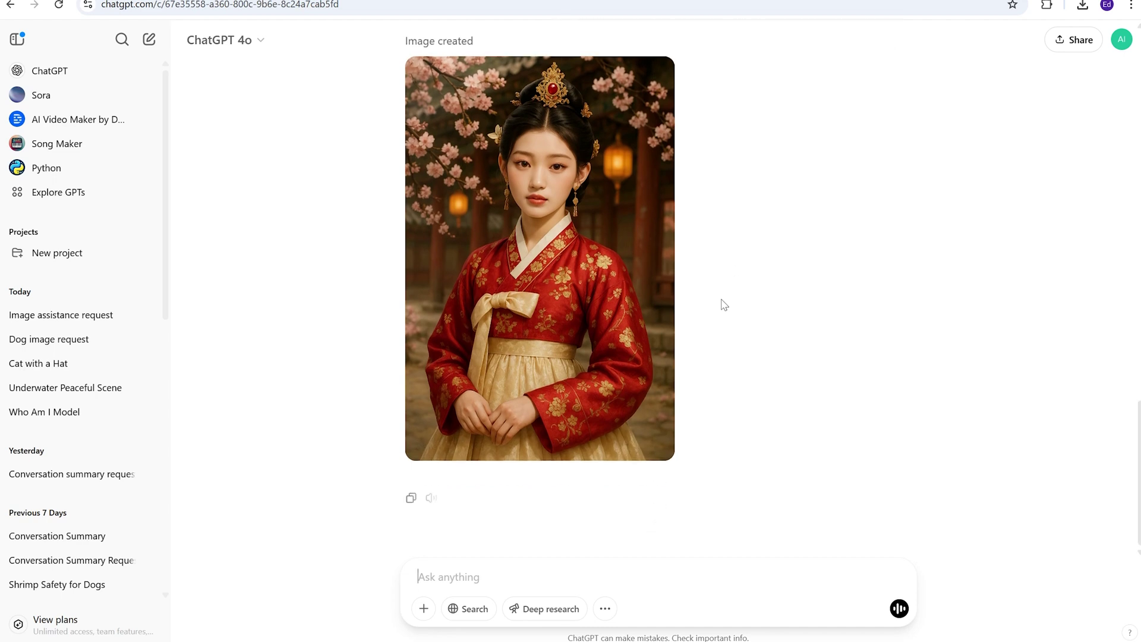
scroll(721, 304, "up", 3)
scroll(717, 303, "down", 3)
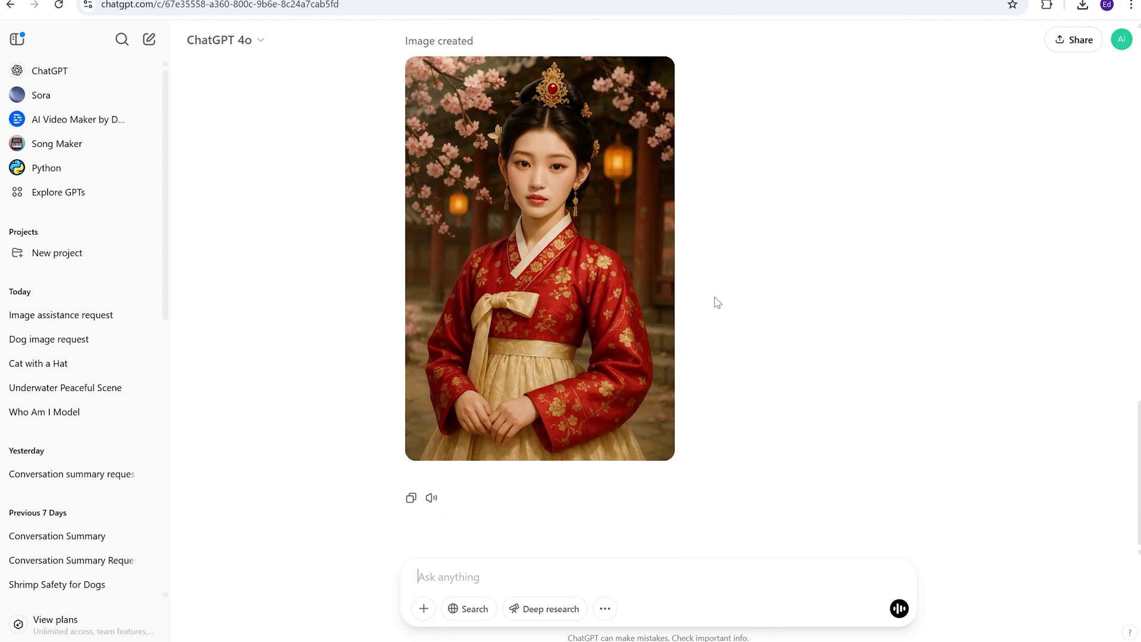